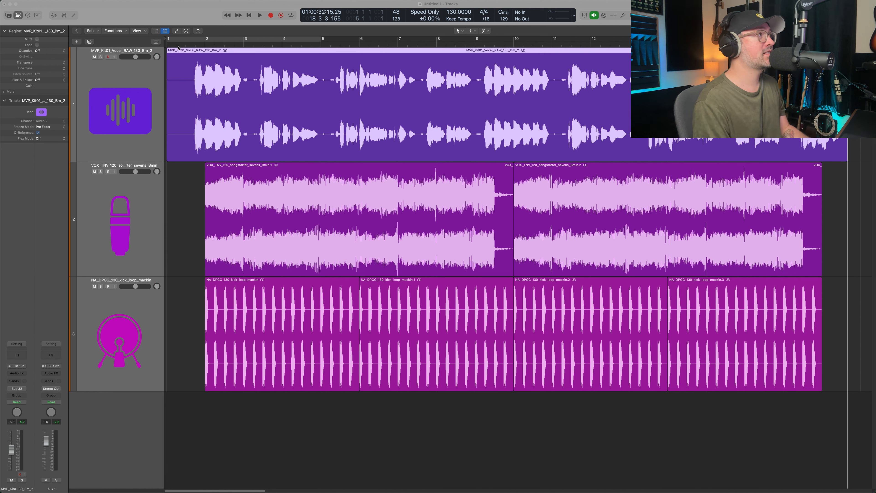
# Play the arrangement from the beginning to hear the raw vocal together with the instrumental tracks.
pyautogui.click(181, 45)
pyautogui.press('space')
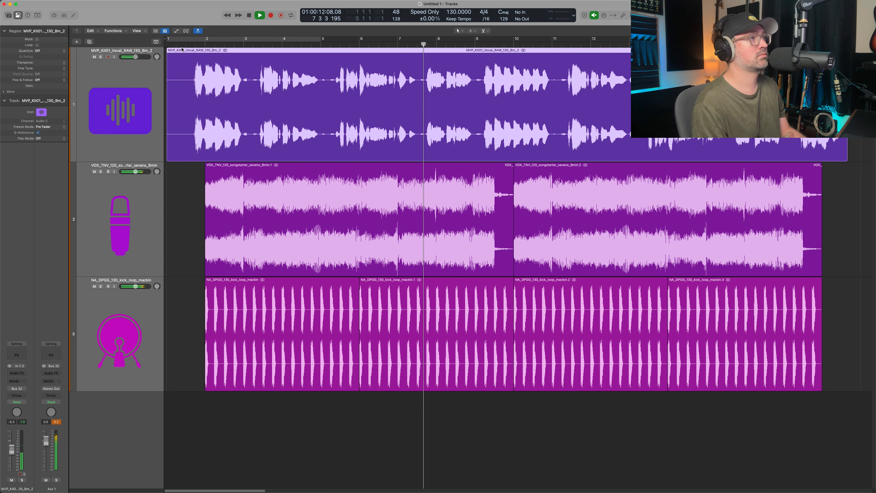
pyautogui.press('space')
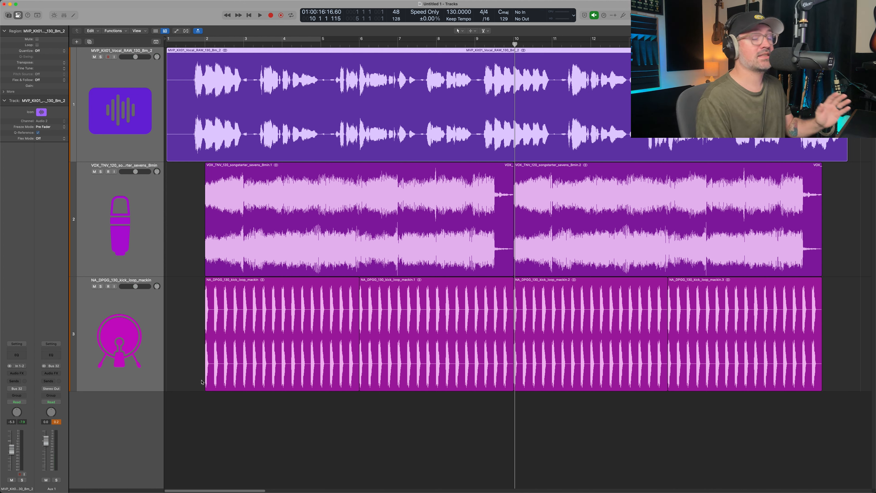
# Load the "Vox - All Stock" channel strip setting on the raw vocal track.
pyautogui.click(17, 344)
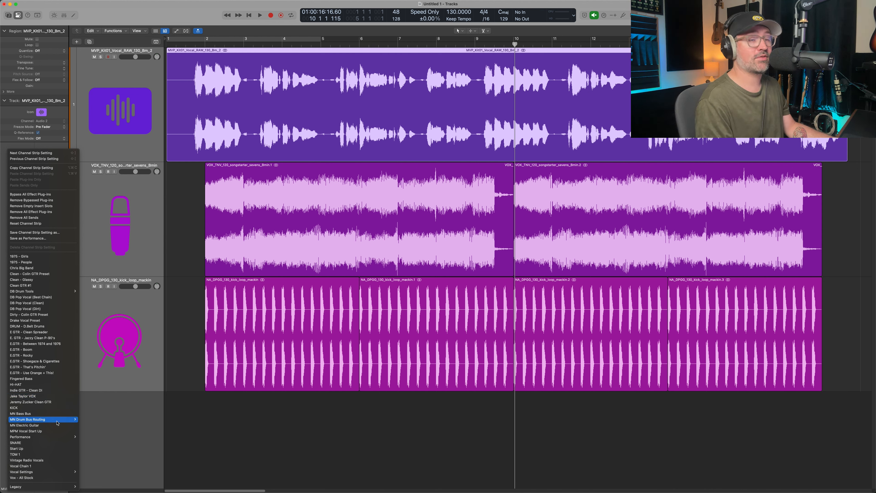
pyautogui.click(40, 478)
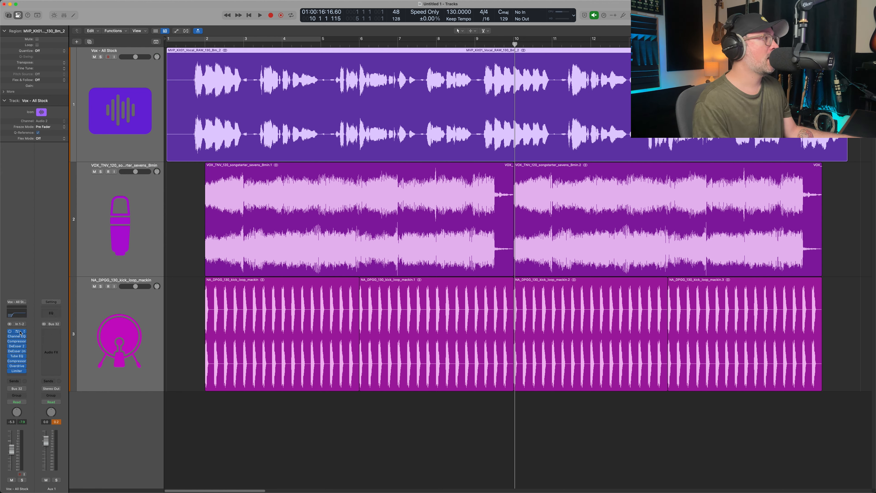
# Open Pitch Correction on the vocal track and set it to the Natural Minor Scale with root note B.
pyautogui.click(21, 332)
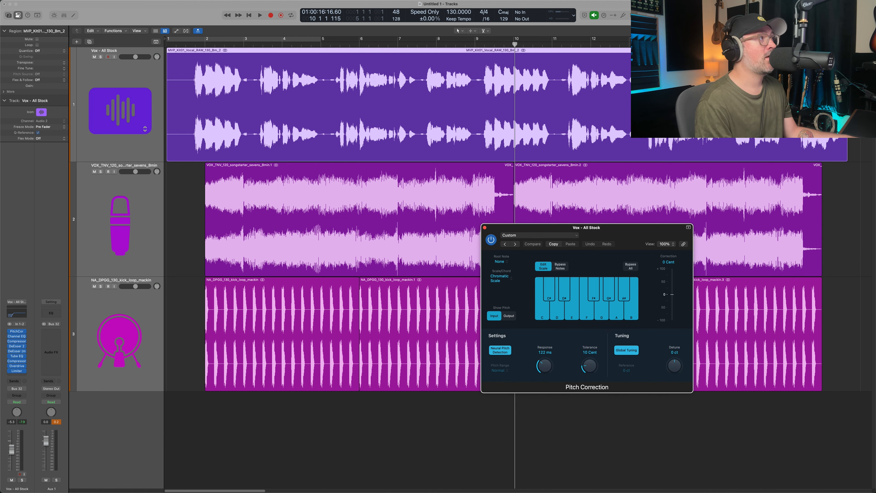
pyautogui.click(145, 129)
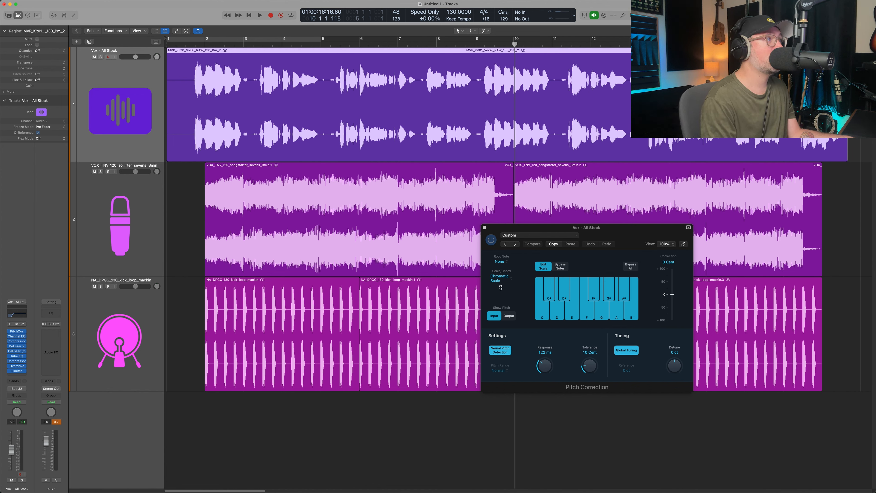
pyautogui.click(499, 278)
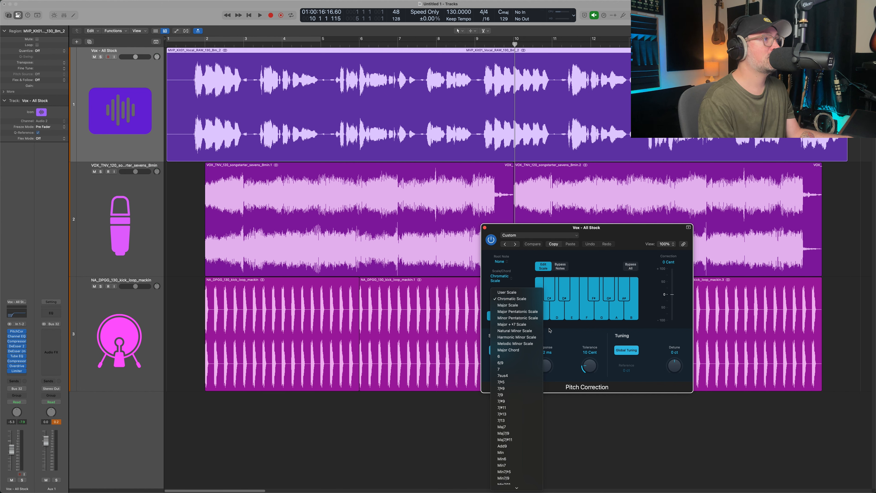
pyautogui.click(534, 331)
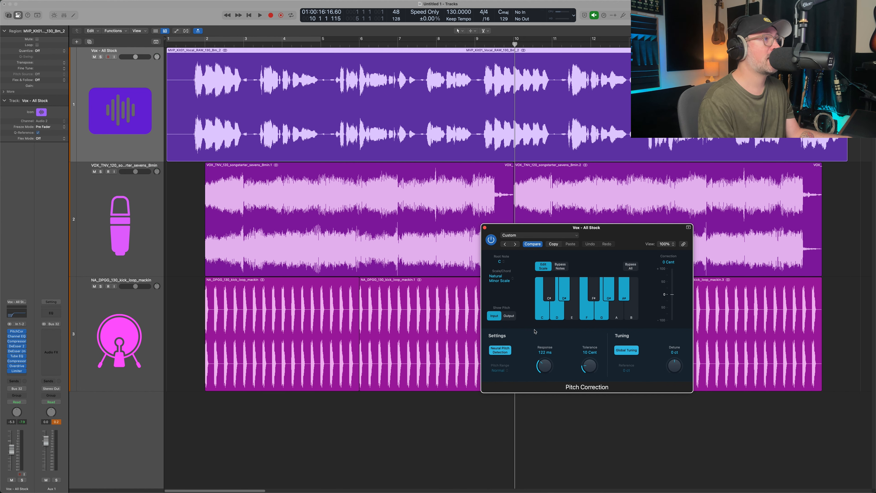
pyautogui.click(500, 262)
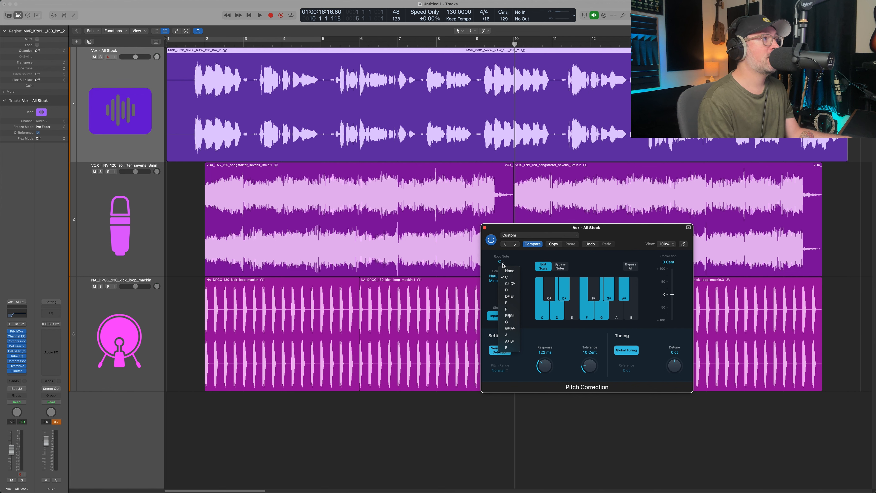
pyautogui.click(508, 350)
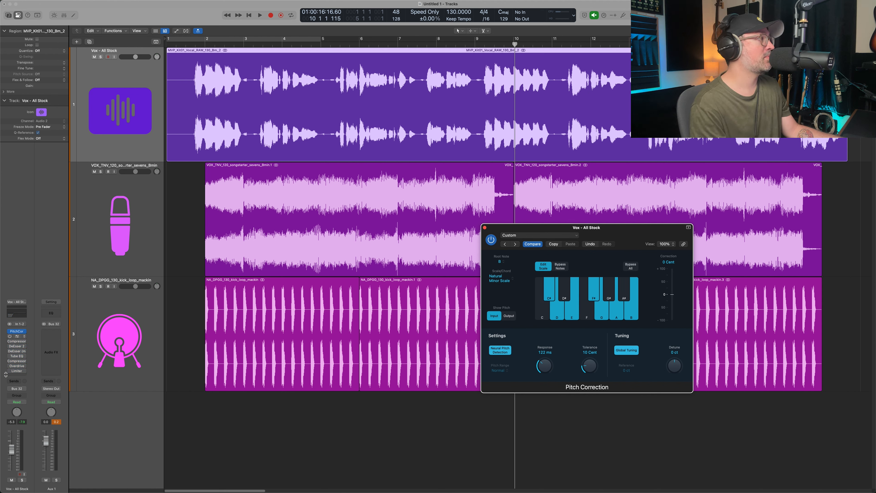
# Solo the vocal track and play it back to audition the Pitch Correction.
pyautogui.click(150, 86)
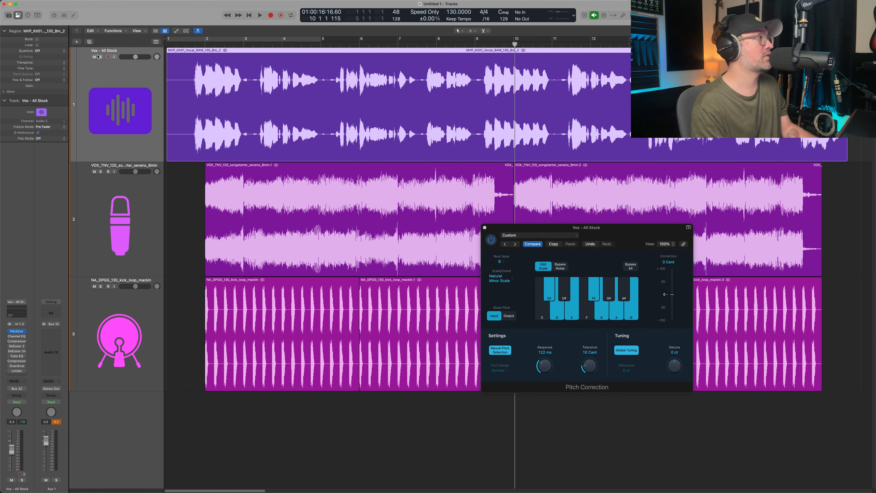
pyautogui.click(101, 57)
pyautogui.press('space')
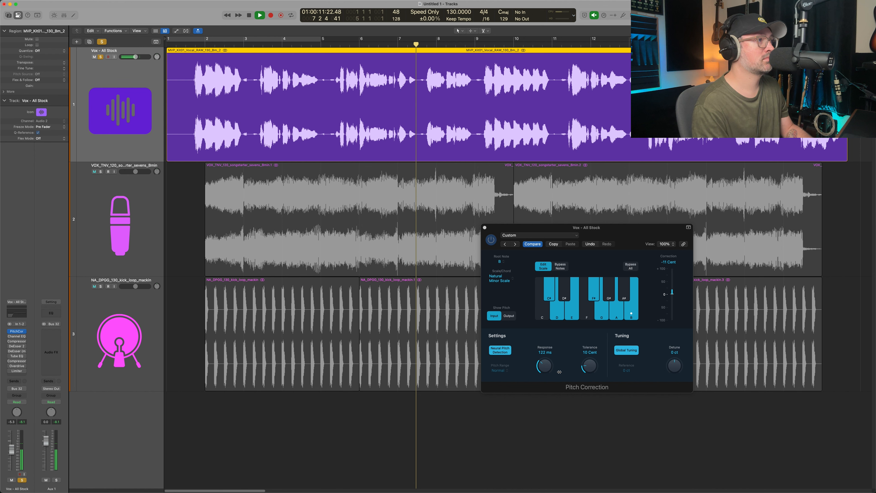
pyautogui.moveTo(552, 367); pyautogui.dragTo(569, 367)
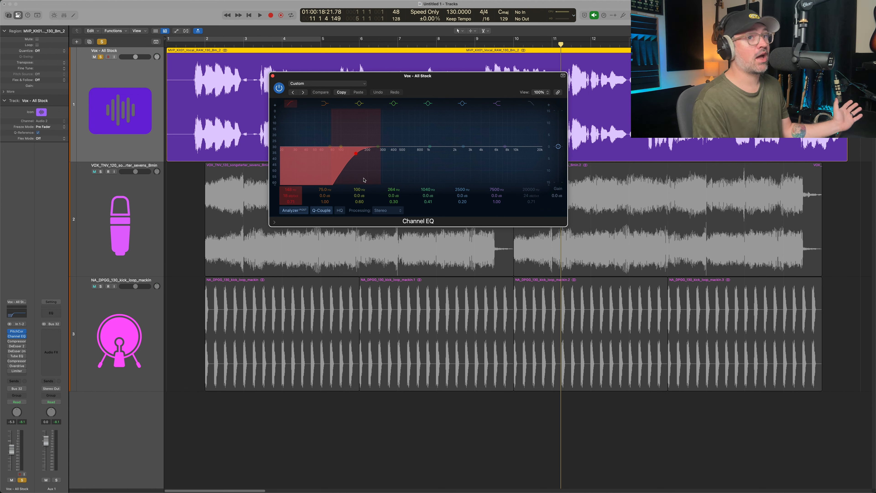
# Play the soloed vocal from bar 1 and compare it with the Channel EQ bypassed and enabled.
pyautogui.click(189, 47)
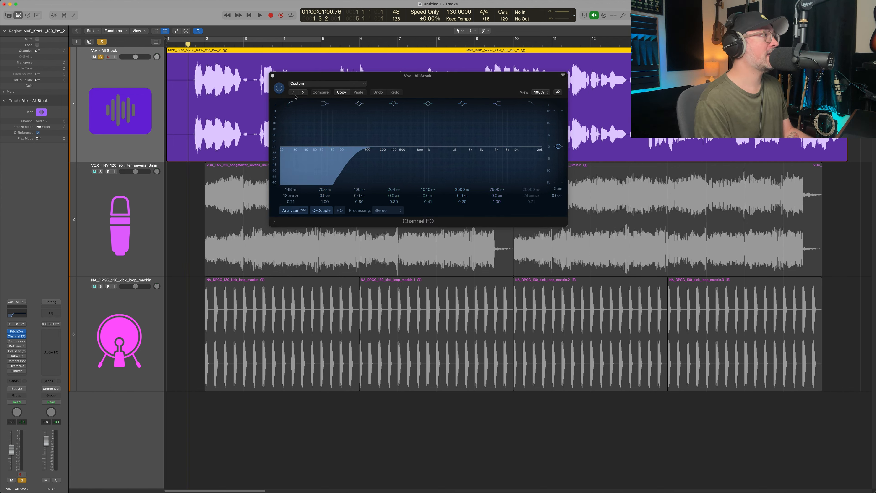
pyautogui.click(281, 88)
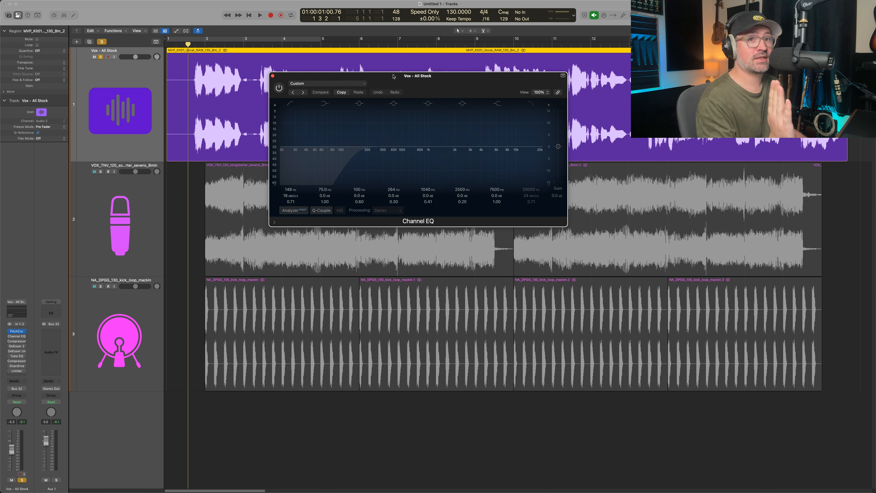
pyautogui.press('space')
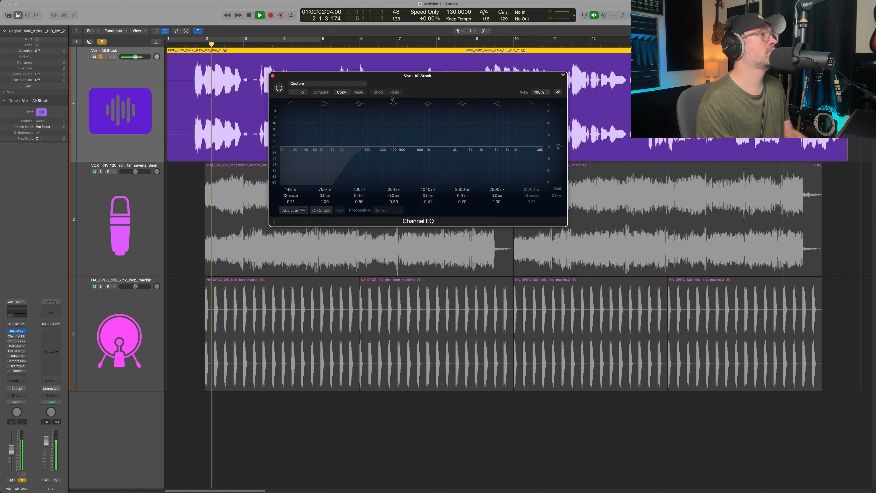
pyautogui.click(278, 88)
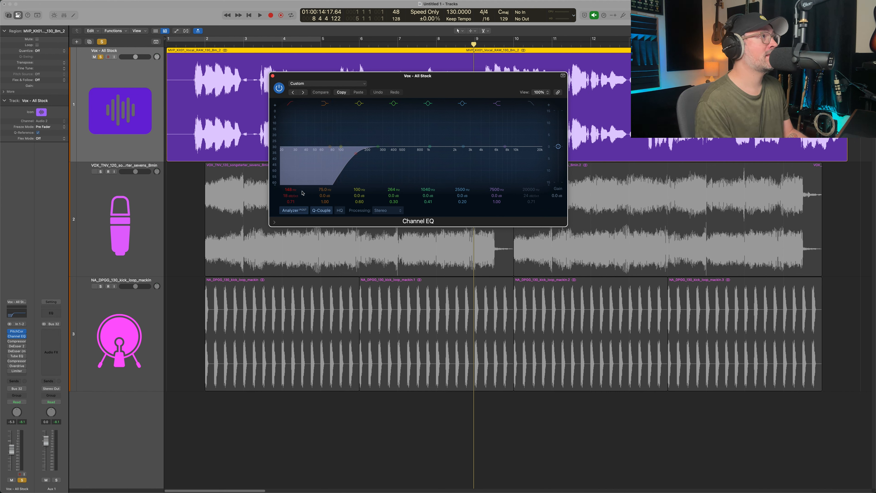
# In the vocal's Channel EQ, set the low cut to about 166 Hz at 24 dB/Oct and cut 1.5 dB around 288 Hz.
pyautogui.press('space')
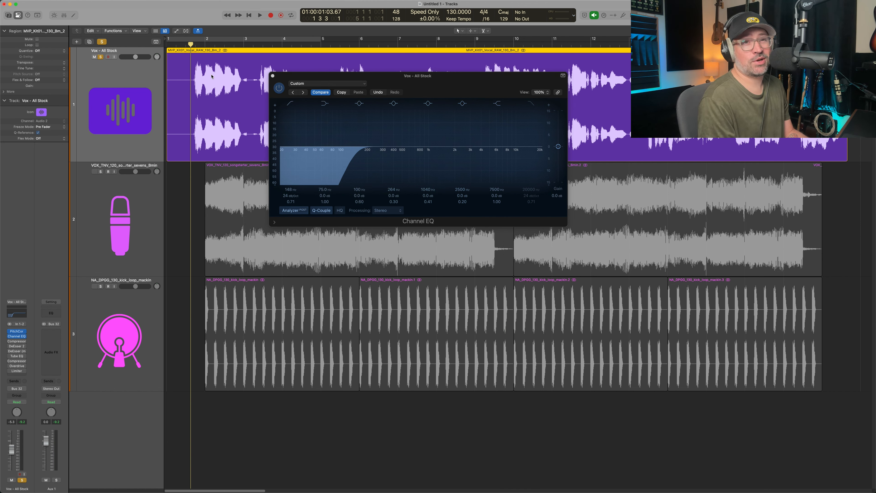
pyautogui.press('space')
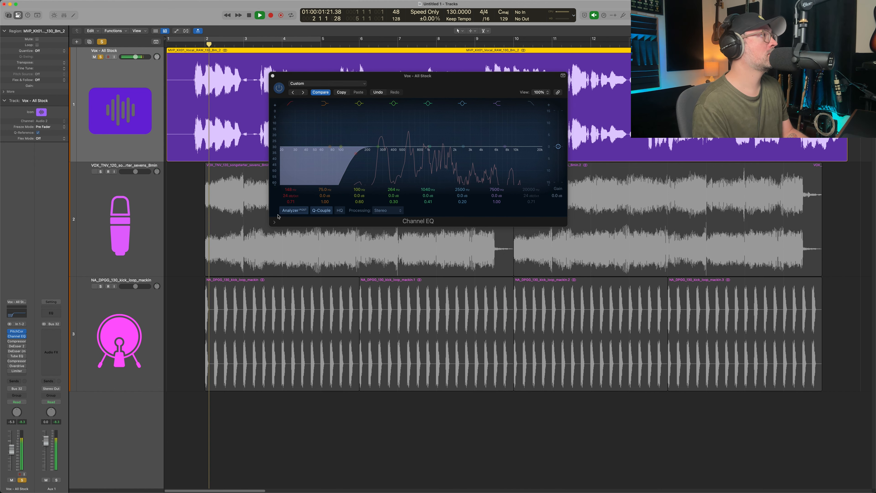
pyautogui.click(291, 190)
pyautogui.moveTo(302, 191)
pyautogui.mouseDown()
pyautogui.moveTo(303, 180)
pyautogui.moveTo(303, 191)
pyautogui.mouseUp()
pyautogui.press('space')
pyautogui.moveTo(382, 149); pyautogui.dragTo(384, 152)
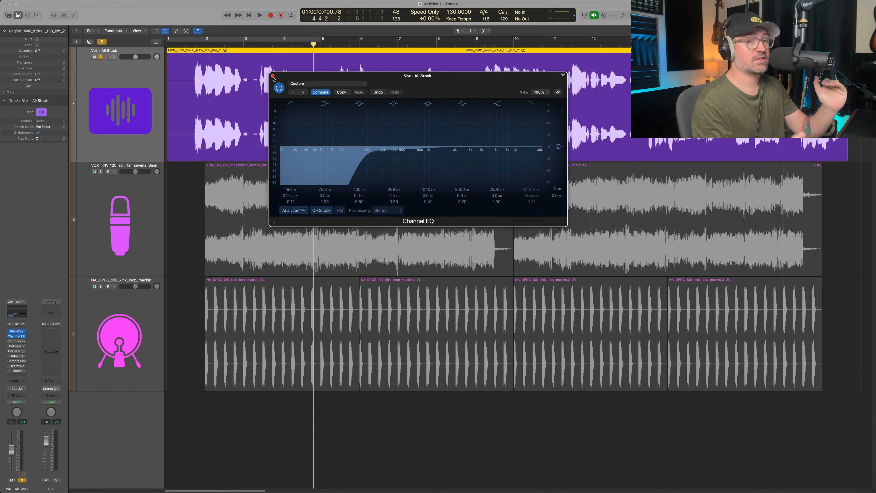
pyautogui.click(272, 76)
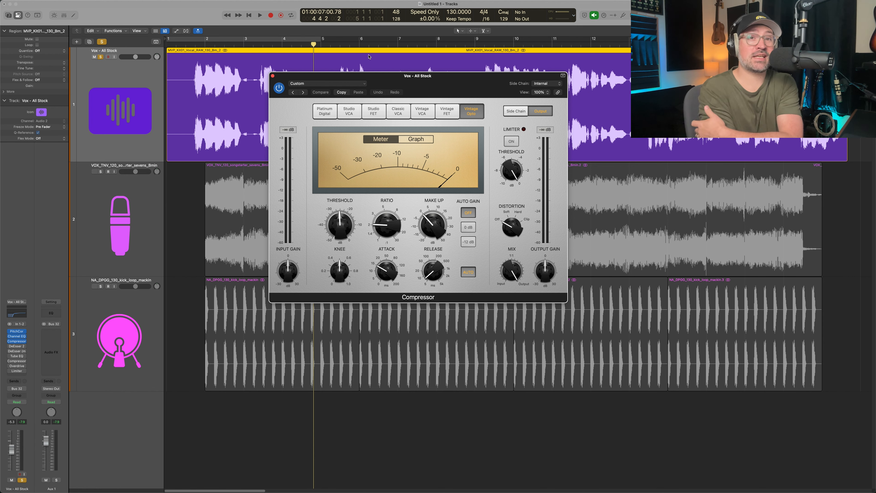
# Move the Compressor window clear of the vocal region and lower the threshold to -35.5 dB during playback from bar 1.
pyautogui.moveTo(406, 100); pyautogui.dragTo(454, 200)
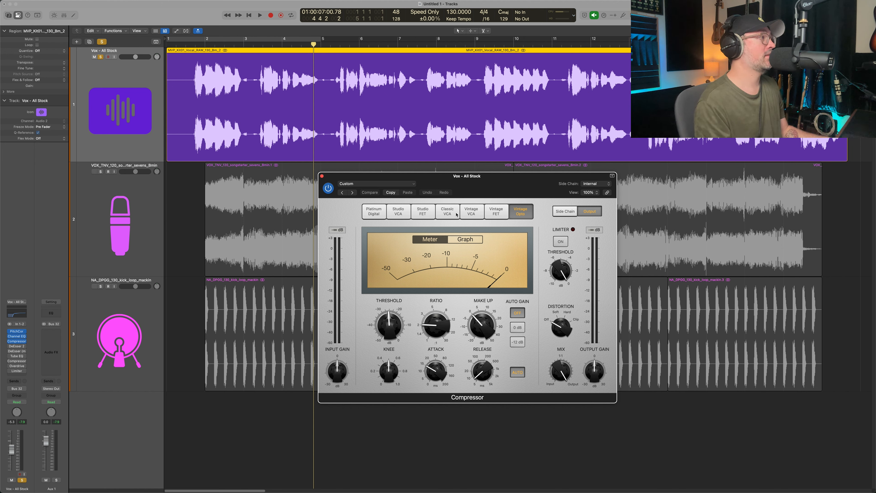
pyautogui.moveTo(463, 193); pyautogui.dragTo(477, 211)
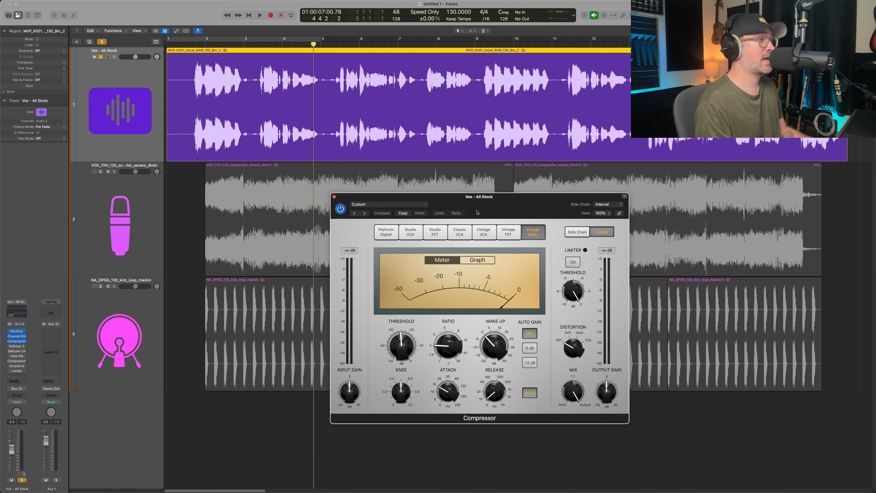
pyautogui.click(189, 43)
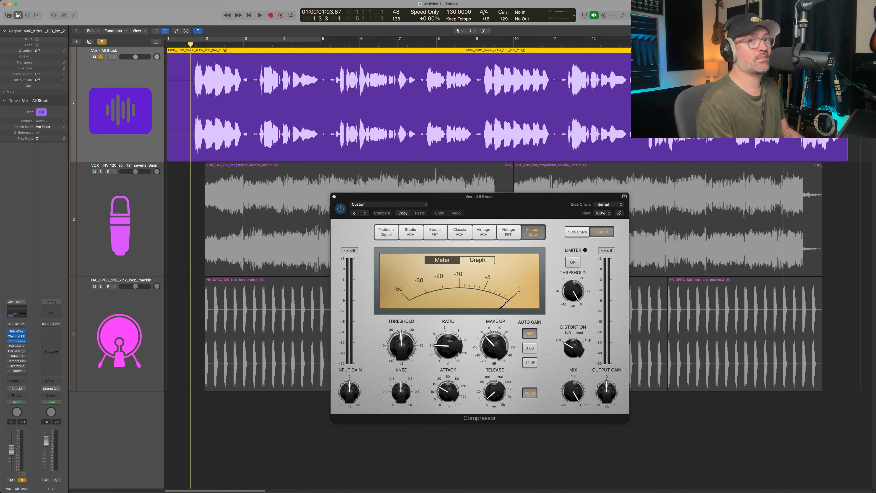
pyautogui.press('space')
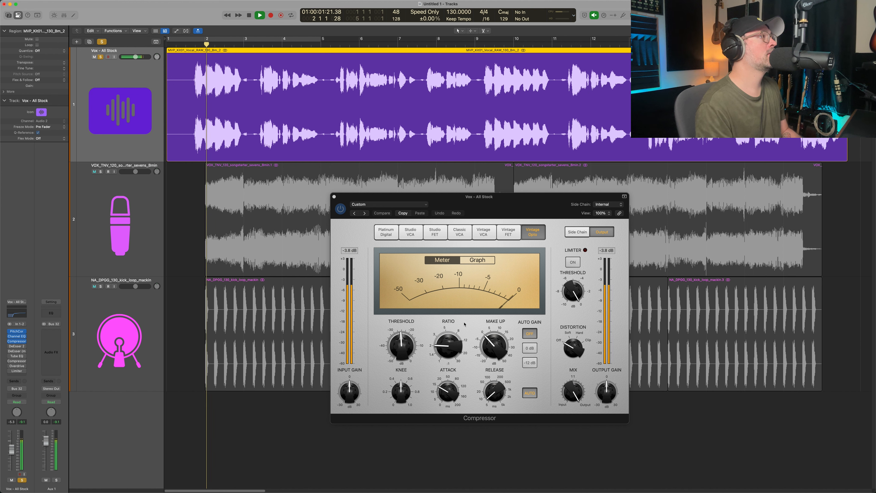
pyautogui.moveTo(403, 350)
pyautogui.moveTo(403, 350); pyautogui.dragTo(402, 366)
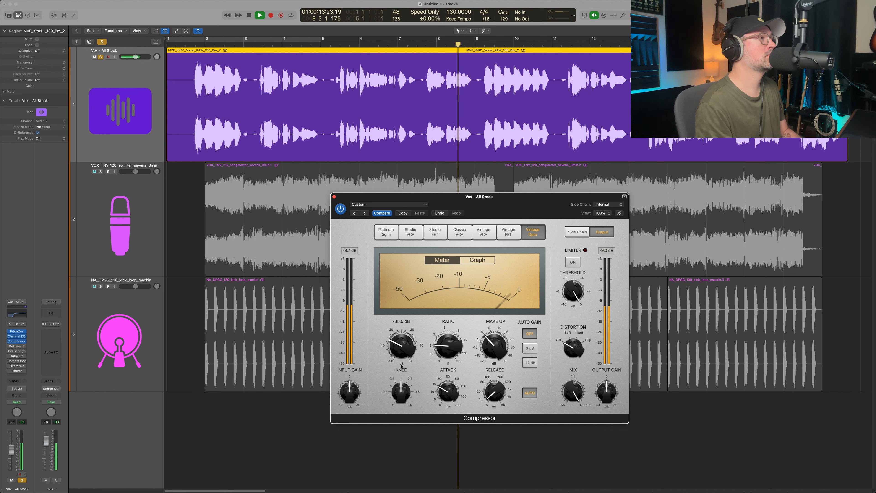
pyautogui.press('space')
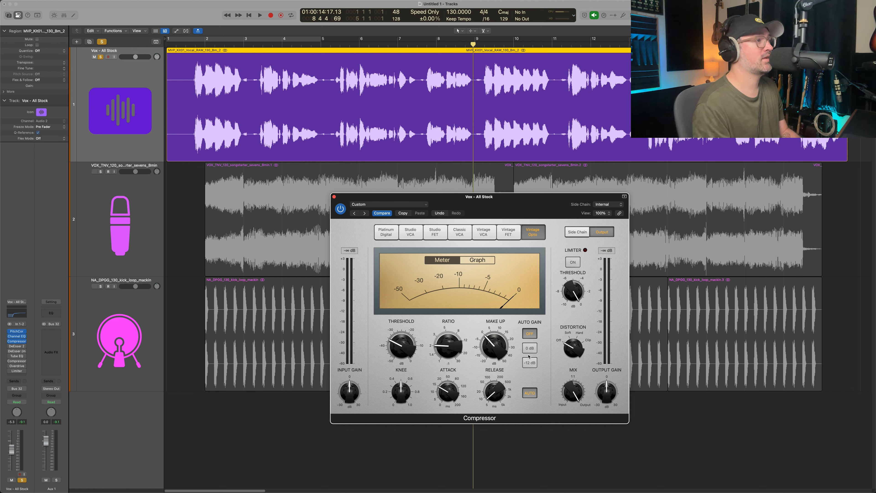
# Turn off the Compressor's auto release and set the threshold to -31.5 dB while the vocal plays from bar 1.
pyautogui.click(530, 393)
pyautogui.click(190, 45)
pyautogui.press('space')
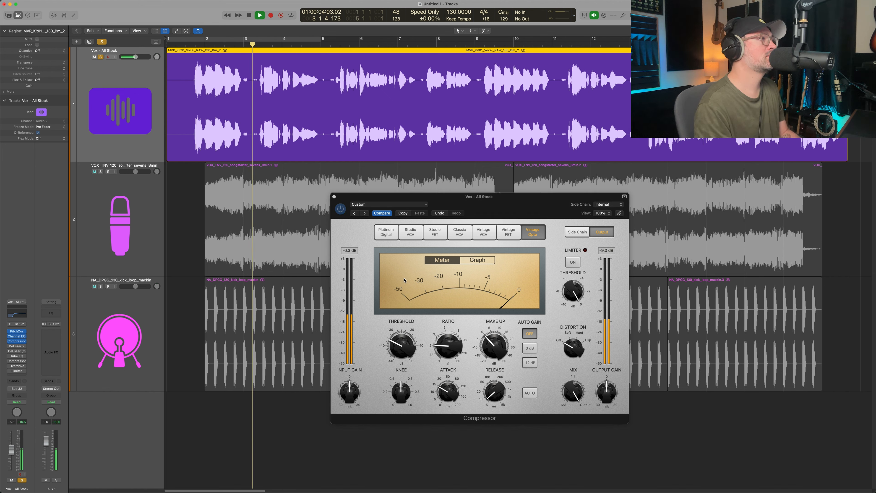
pyautogui.click(397, 347)
pyautogui.moveTo(396, 345); pyautogui.dragTo(397, 344)
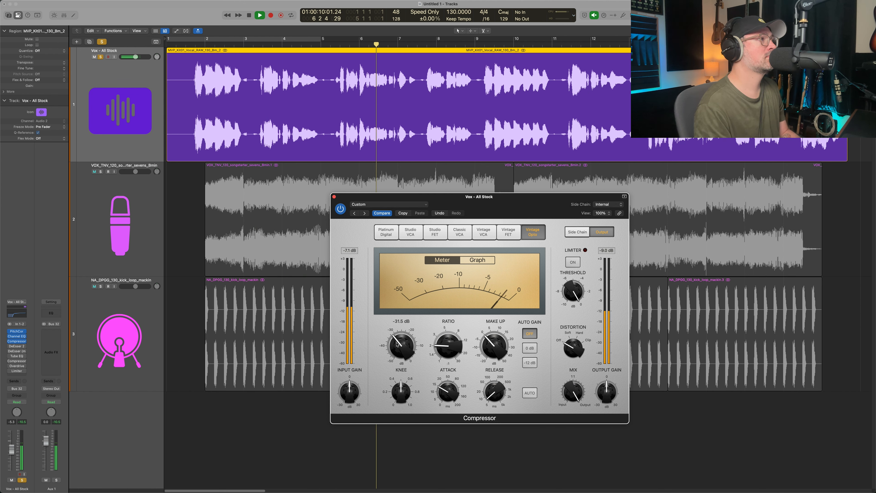
pyautogui.press('space')
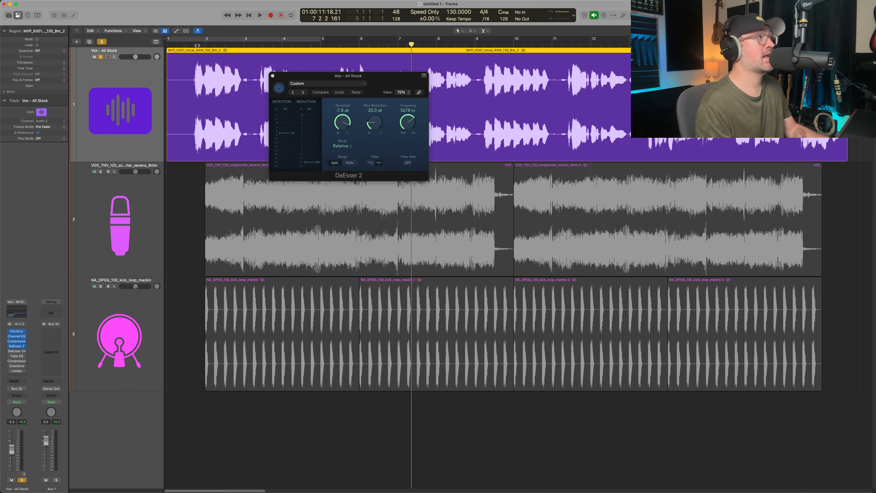
# Play the vocal from bar 1 through DeEsser 2, lower its threshold to -11.9 dB and close the plug-in.
pyautogui.click(190, 44)
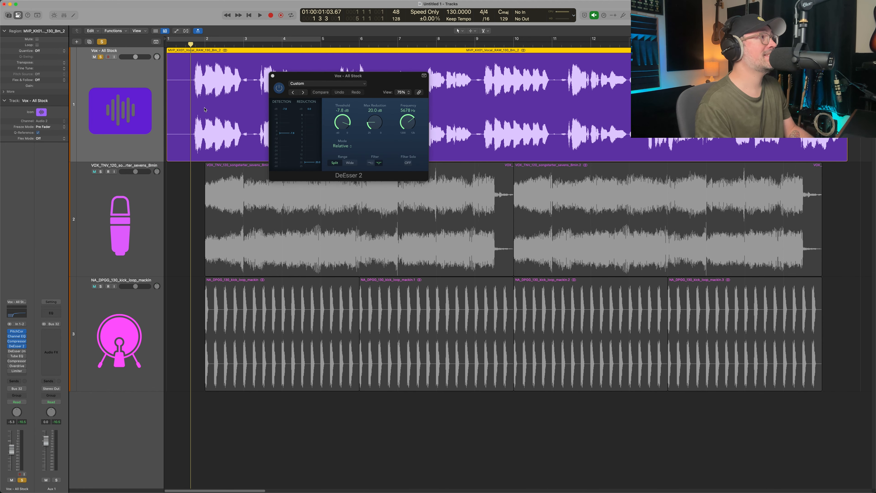
pyautogui.press('space')
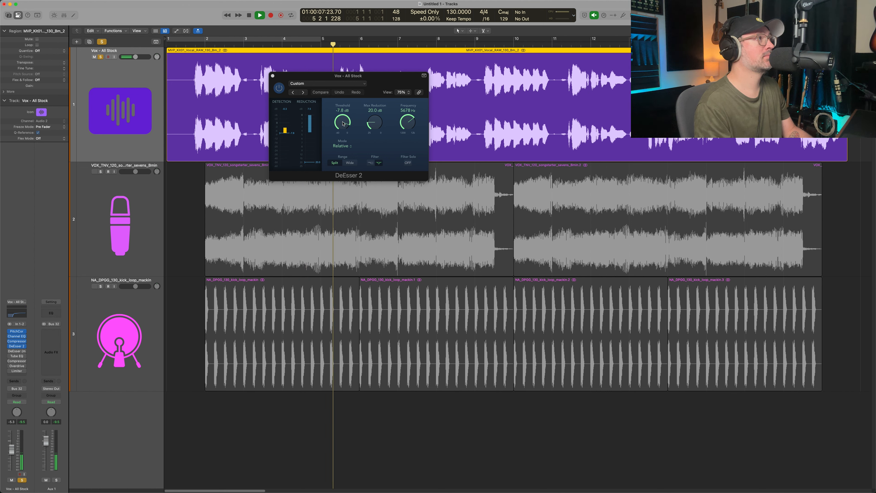
pyautogui.moveTo(343, 123); pyautogui.dragTo(344, 129)
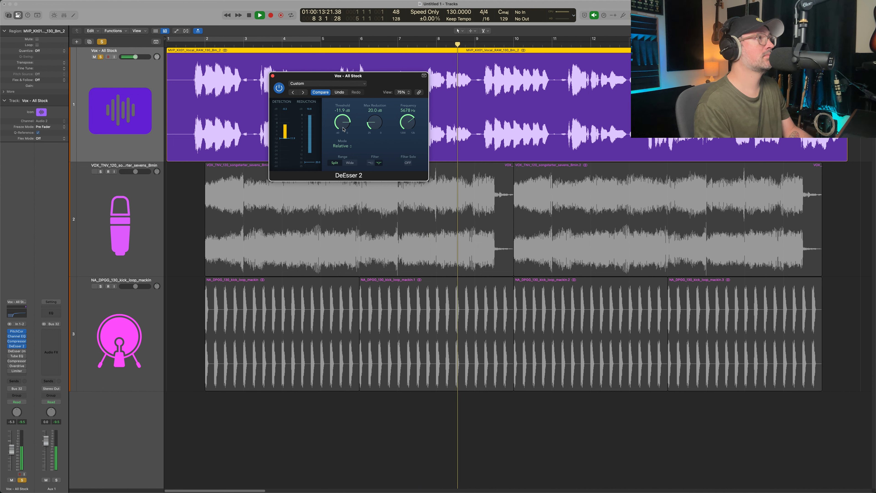
pyautogui.press('space')
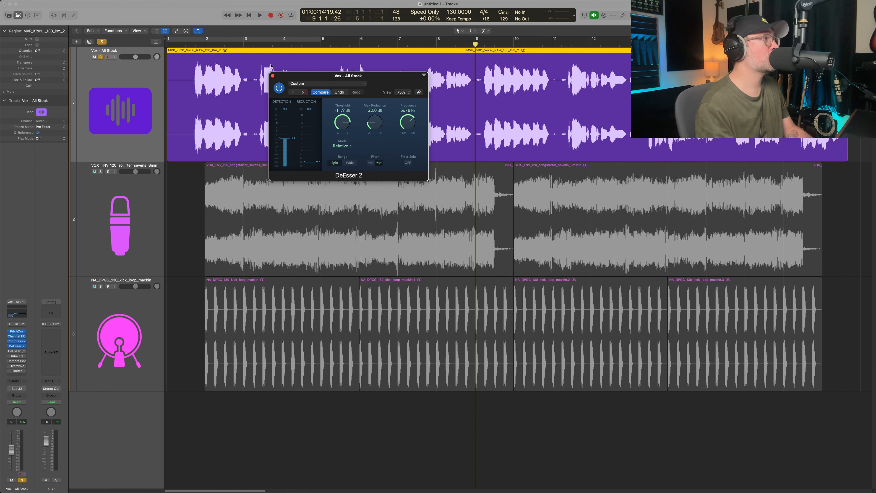
pyautogui.click(273, 76)
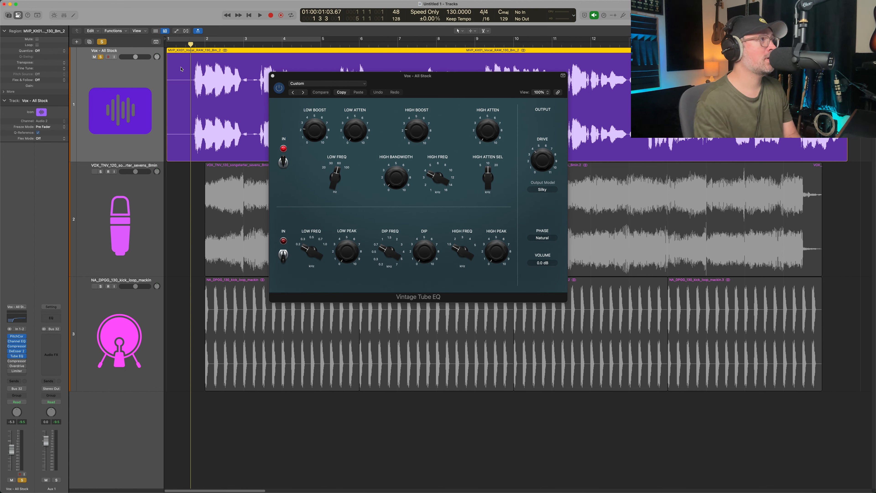
# Unsolo the vocal, move the Vintage Tube EQ window clear of its region, and audition the vocal with the other tracks from bar 1.
pyautogui.click(102, 57)
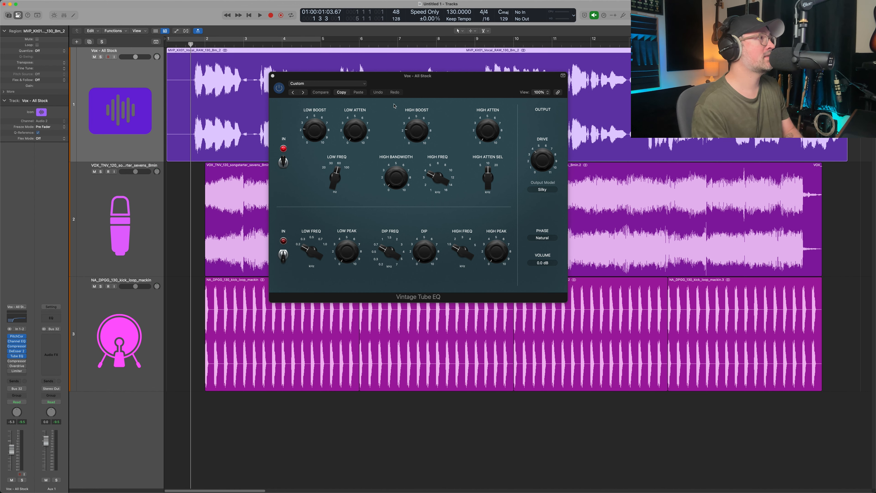
pyautogui.moveTo(419, 86); pyautogui.dragTo(514, 199)
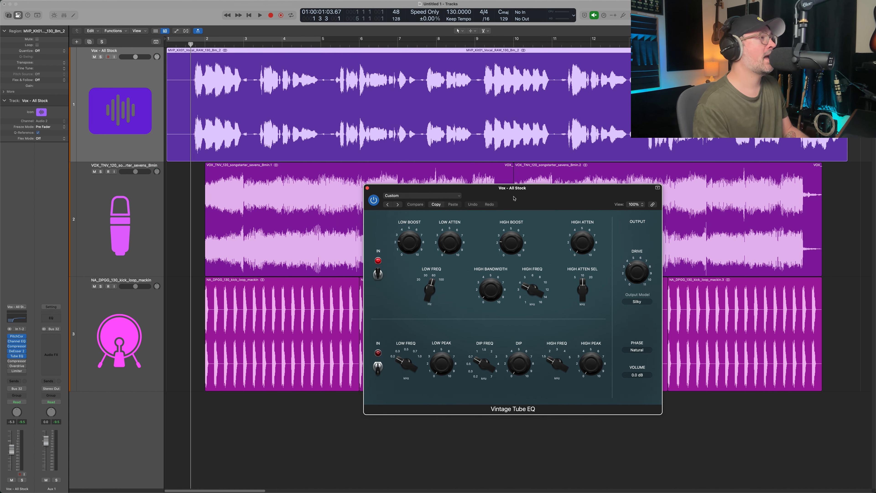
pyautogui.moveTo(513, 198); pyautogui.dragTo(510, 178)
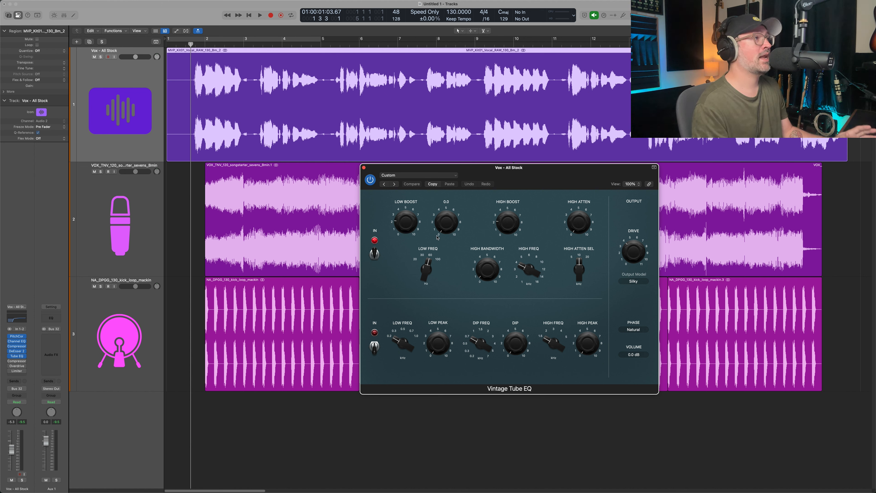
pyautogui.moveTo(522, 182); pyautogui.dragTo(520, 196)
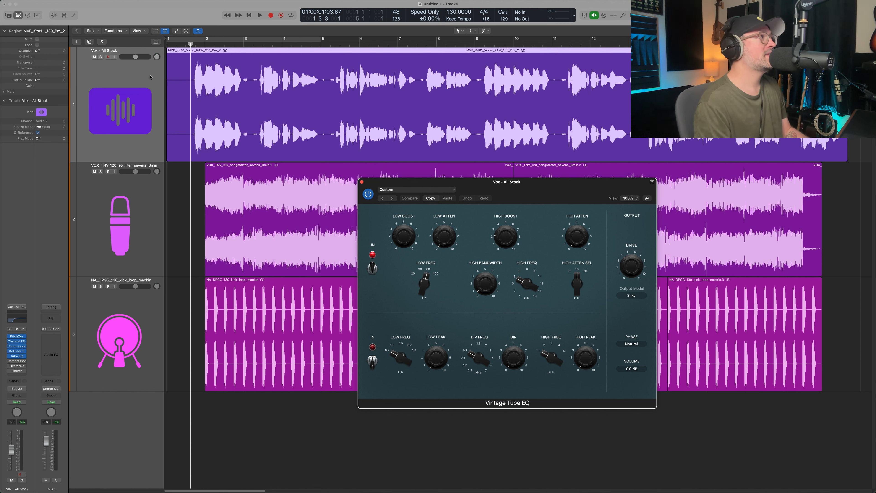
pyautogui.press('space')
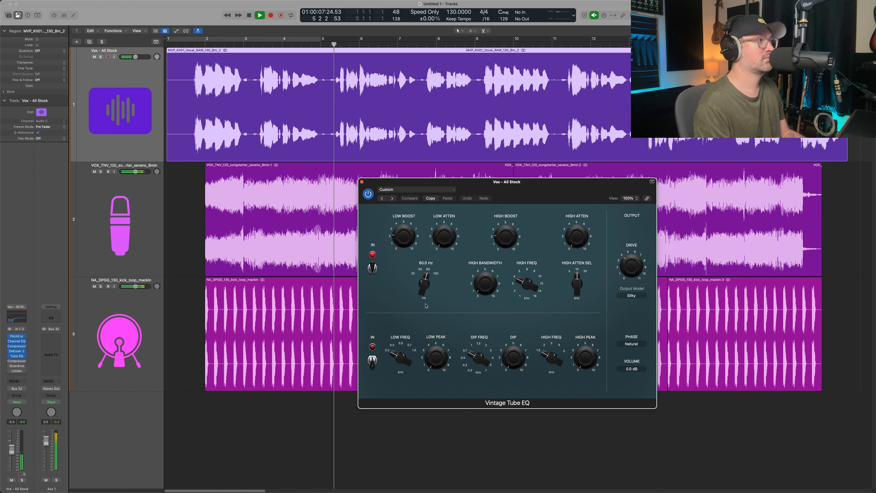
pyautogui.moveTo(512, 243)
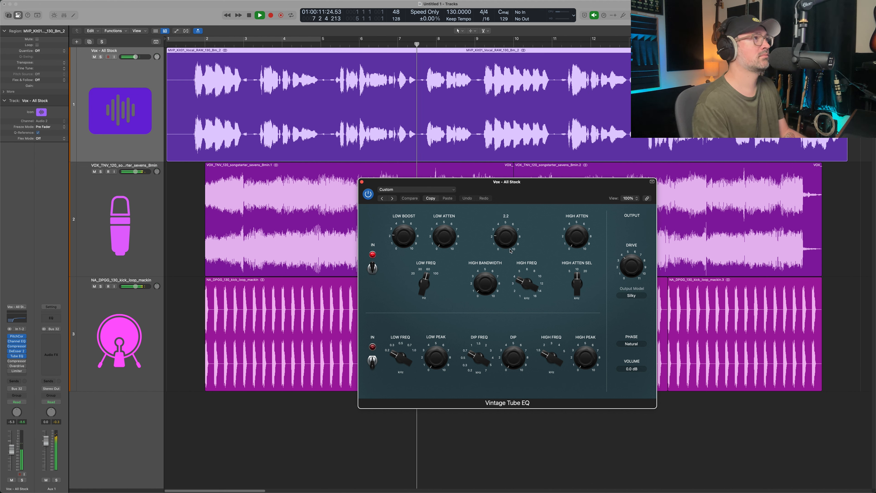
pyautogui.moveTo(479, 277)
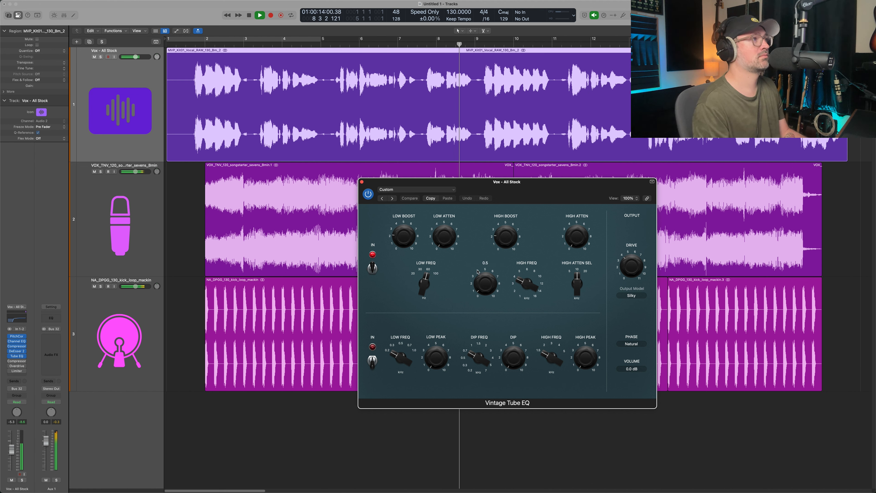
pyautogui.press('space')
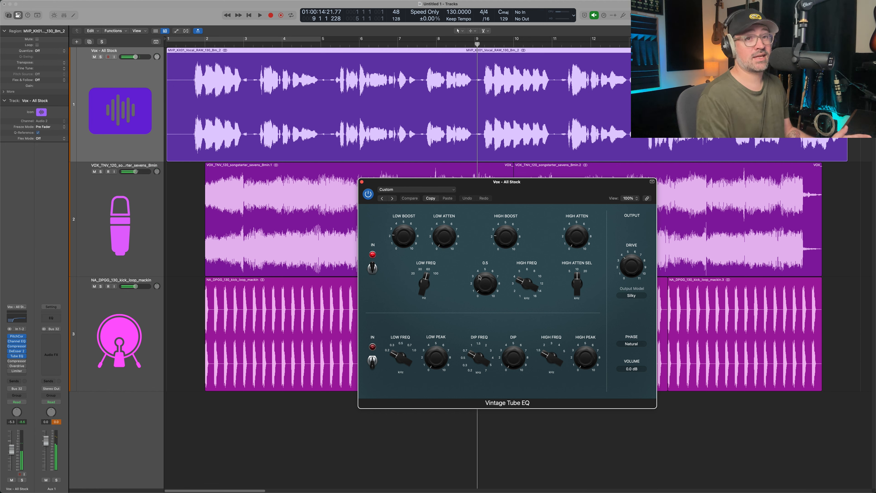
# Set the upper Low Freq selector of the Vintage Tube EQ to 100 Hz and close the plug-in.
pyautogui.moveTo(417, 238)
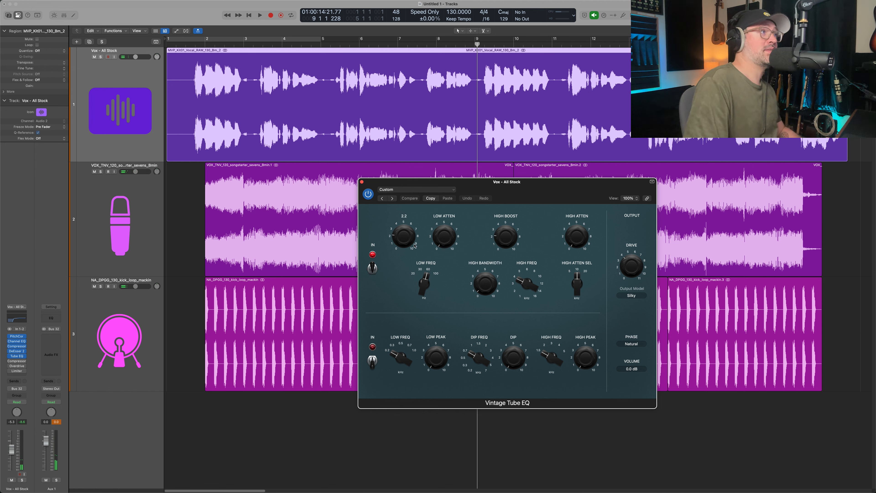
pyautogui.moveTo(497, 194); pyautogui.dragTo(494, 220)
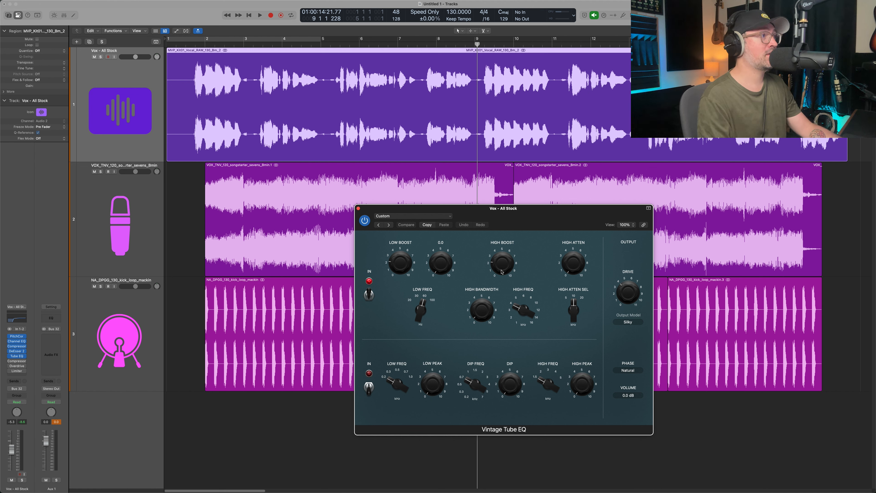
pyautogui.moveTo(506, 271)
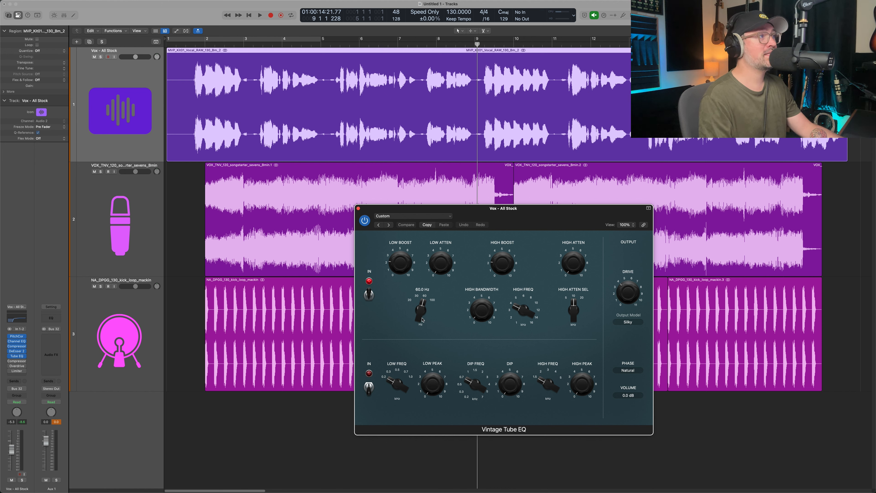
pyautogui.moveTo(422, 320); pyautogui.dragTo(434, 280)
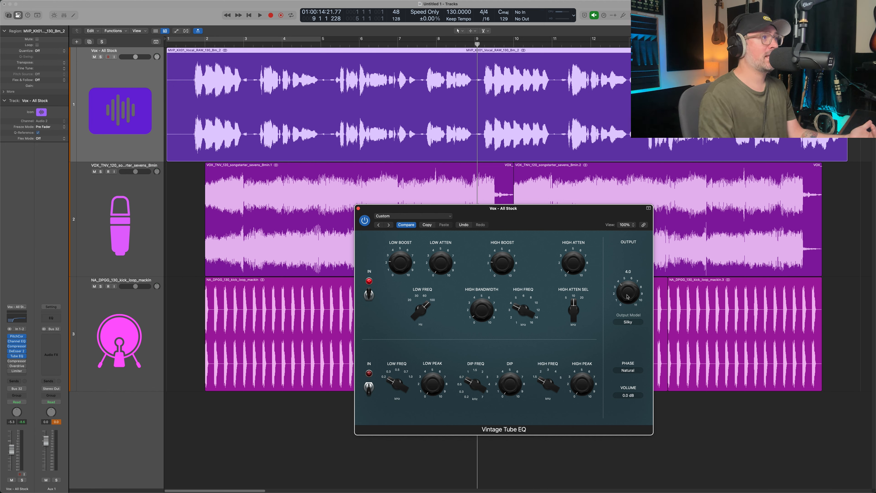
pyautogui.moveTo(526, 218); pyautogui.dragTo(509, 195)
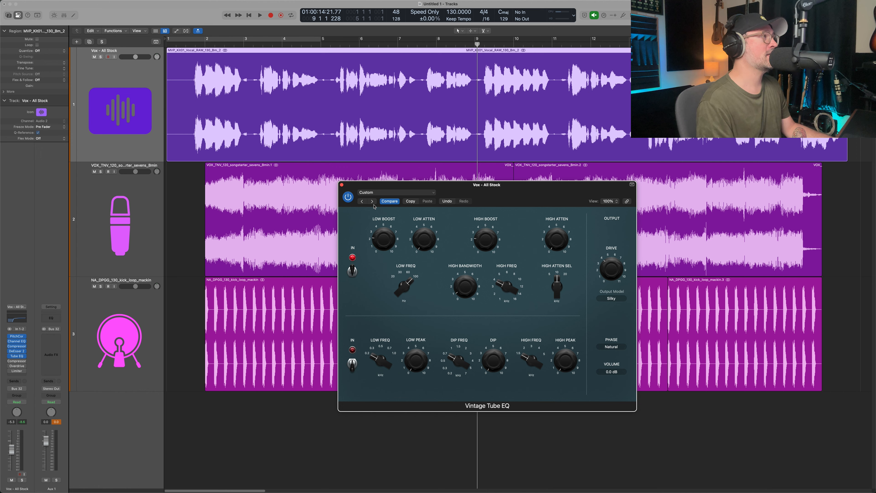
pyautogui.press('super+w')
# Open the second Compressor in the vocal's chain, move its window lower, and turn off auto release.
pyautogui.click(9, 361)
pyautogui.click(17, 361)
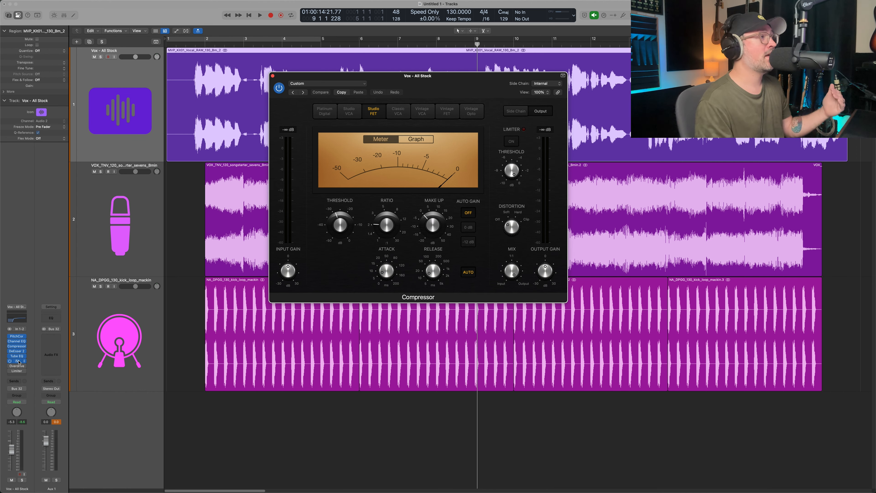
pyautogui.moveTo(456, 87); pyautogui.dragTo(517, 147)
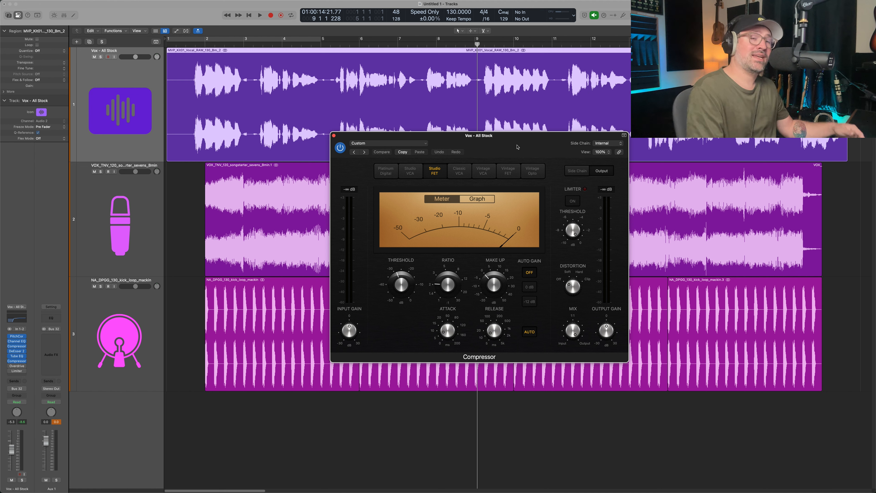
pyautogui.click(530, 332)
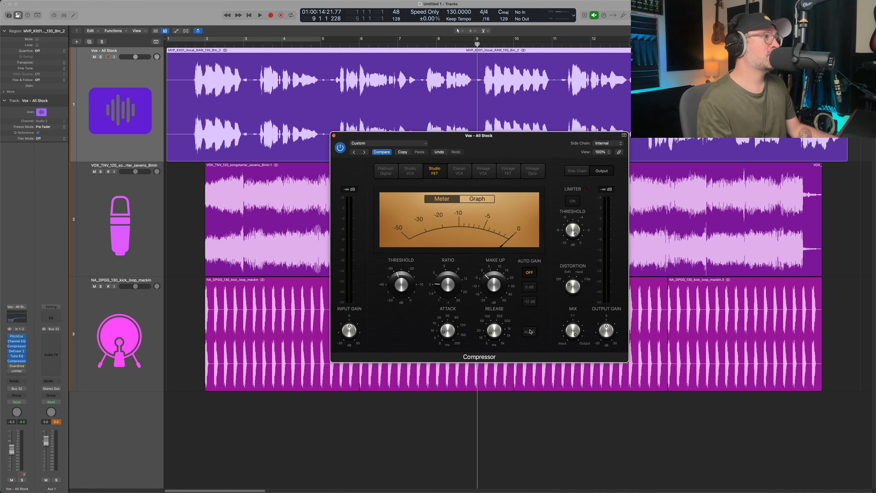
# Play all tracks from bar 1 and raise the second Compressor's threshold.
pyautogui.click(186, 45)
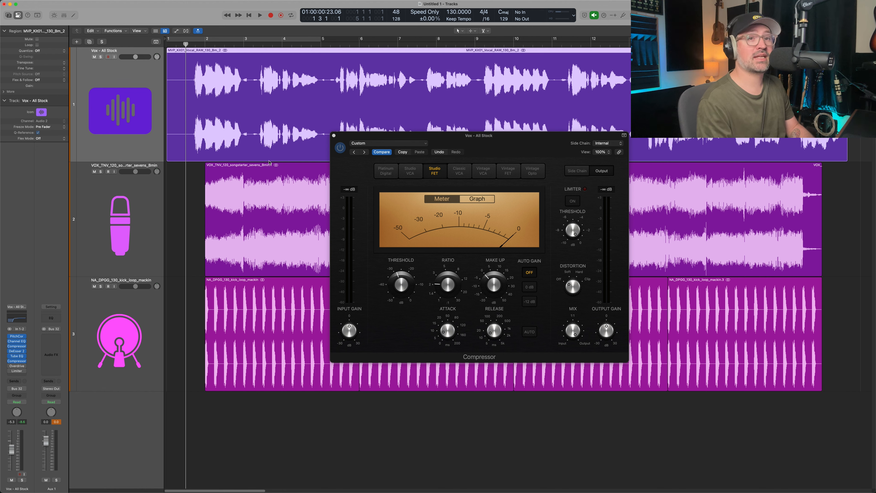
pyautogui.press('space')
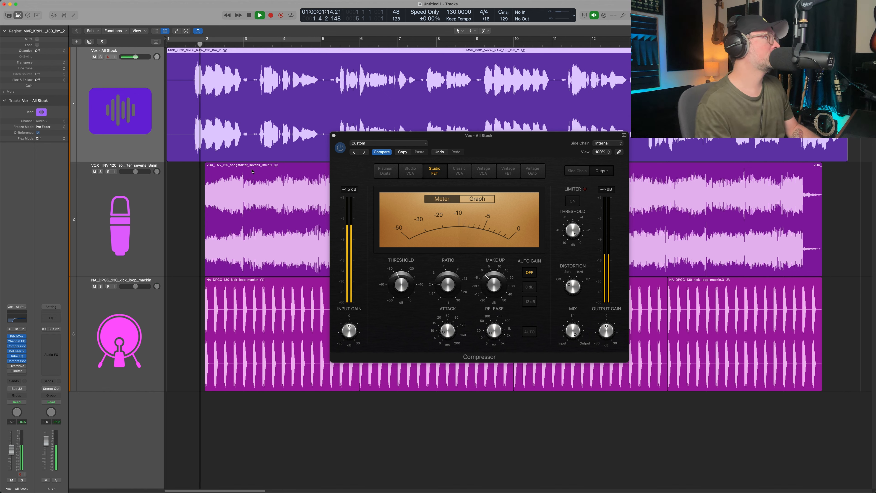
pyautogui.moveTo(399, 276)
pyautogui.mouseDown()
pyautogui.moveTo(405, 252)
pyautogui.moveTo(406, 273)
pyautogui.mouseUp()
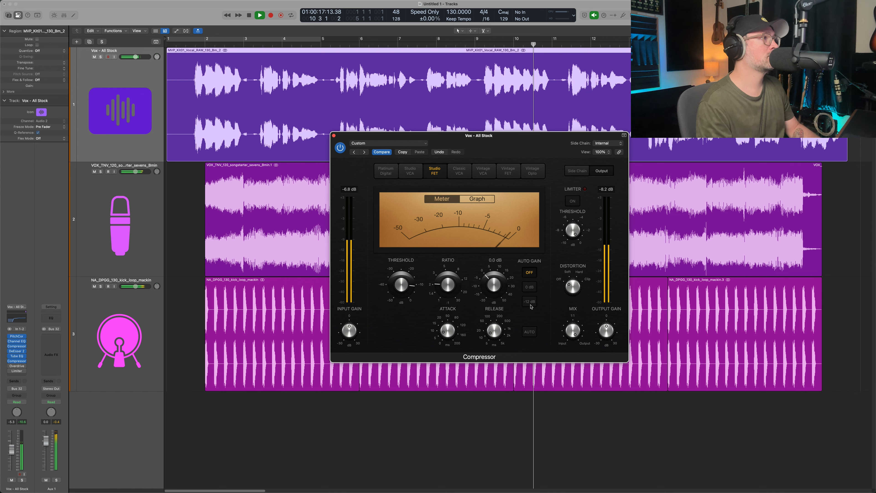
pyautogui.press('space')
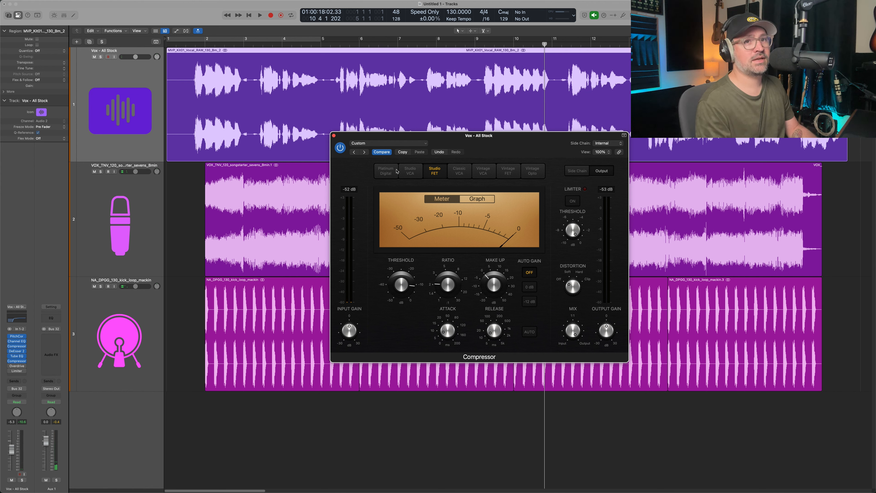
# Replay the tracks from bar 1 and slightly raise the second Compressor's make-up gain.
pyautogui.click(191, 45)
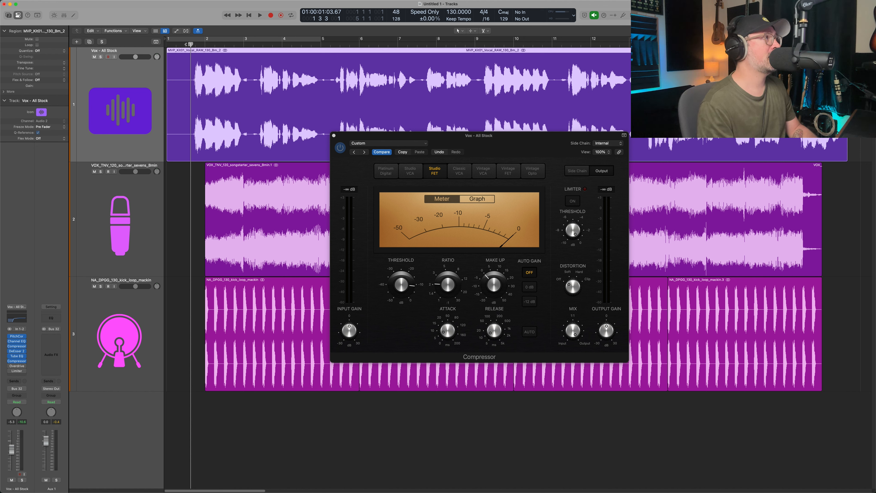
pyautogui.press('space')
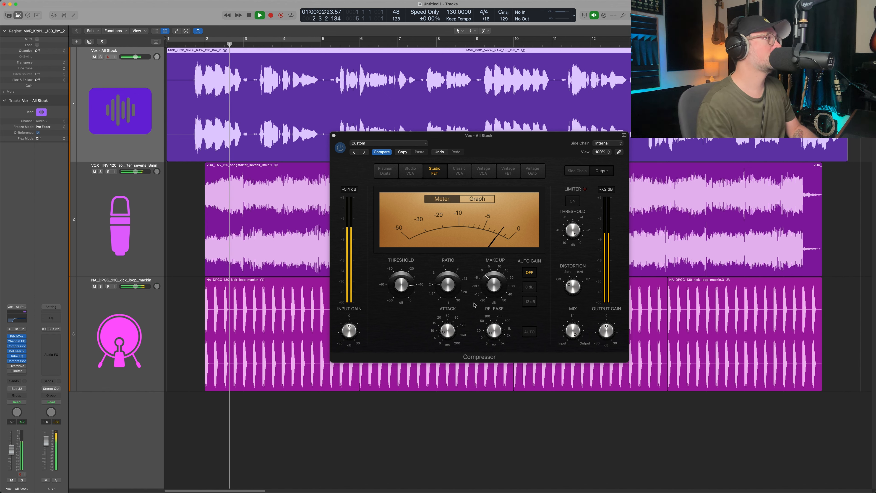
pyautogui.moveTo(488, 288); pyautogui.dragTo(489, 285)
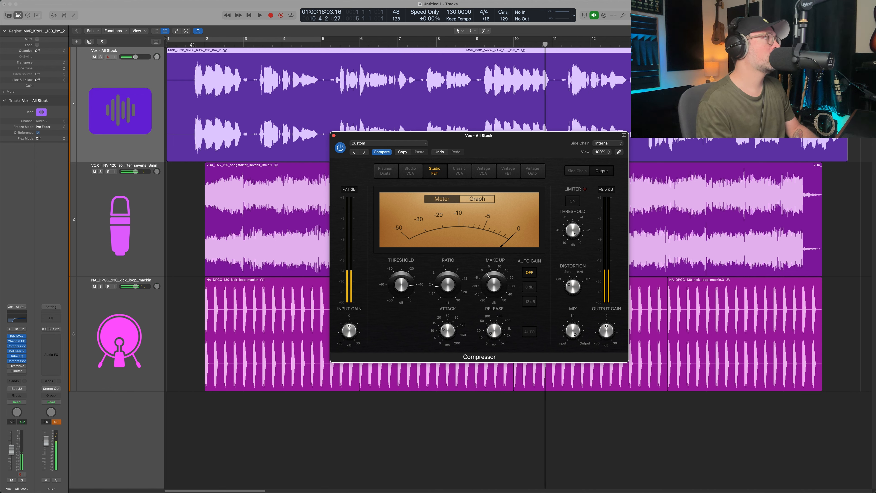
pyautogui.click(193, 44)
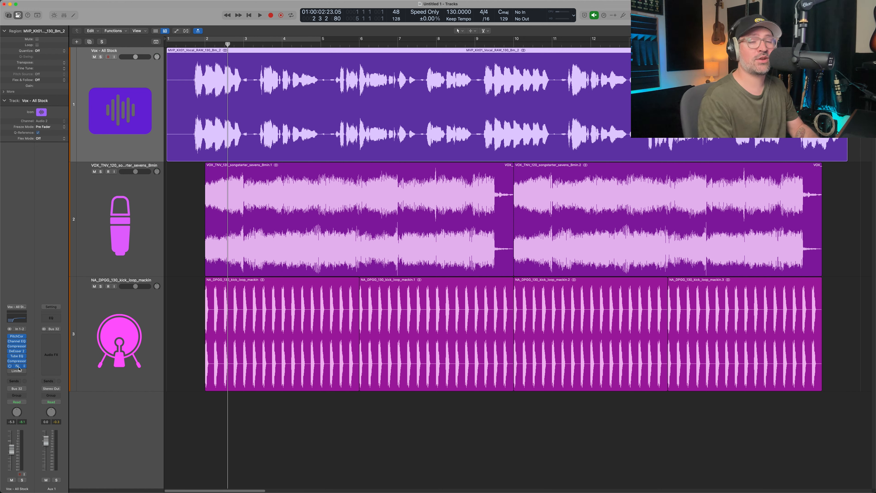
# Open Overdrive on the vocal and, while playing from bar 1, set its drive to 2.50 dB and tone to 15900 Hz.
pyautogui.click(18, 366)
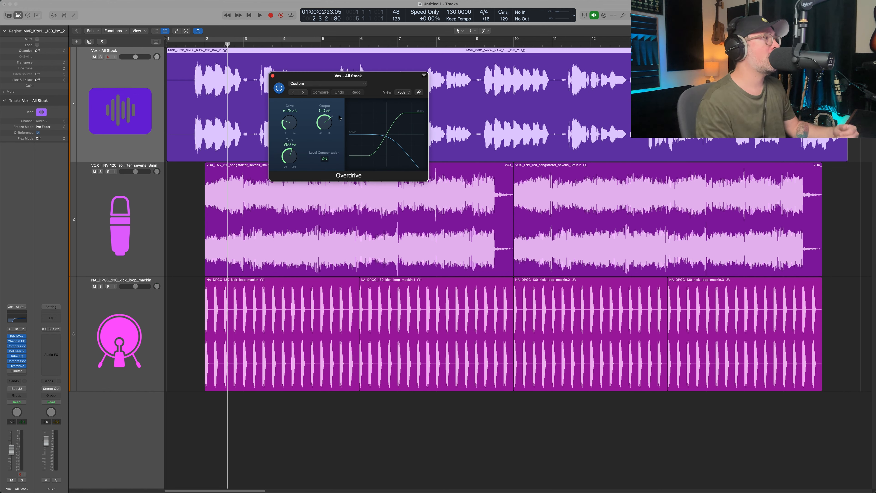
pyautogui.moveTo(397, 75); pyautogui.dragTo(522, 187)
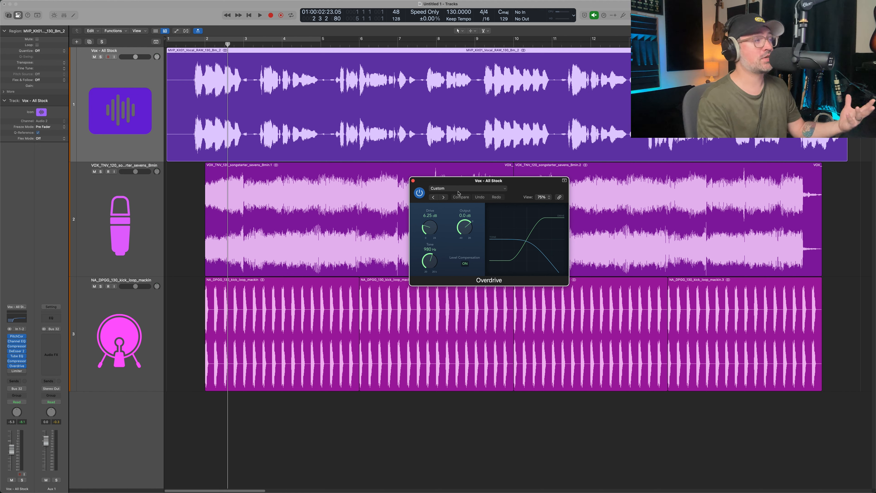
pyautogui.click(187, 45)
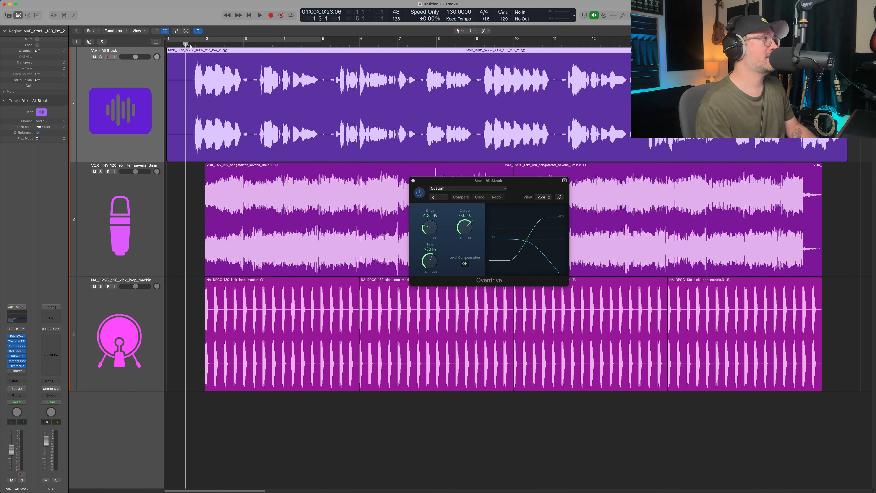
pyautogui.moveTo(186, 45); pyautogui.dragTo(190, 45)
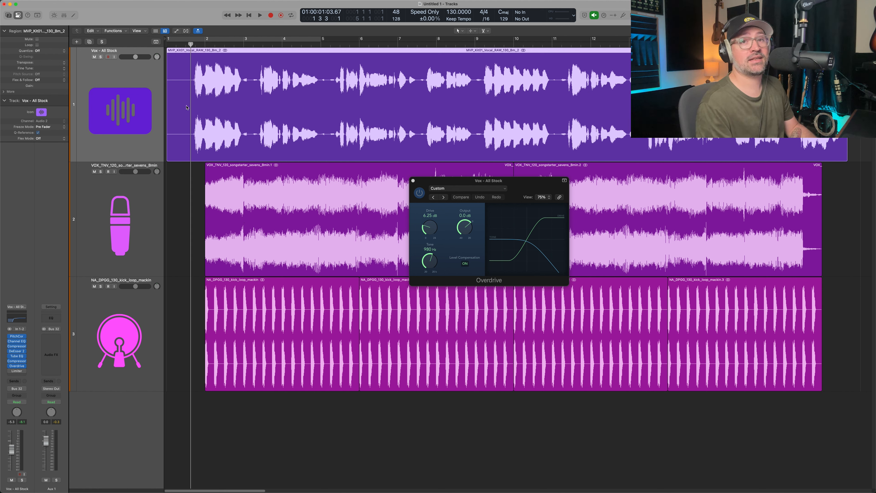
pyautogui.press('space')
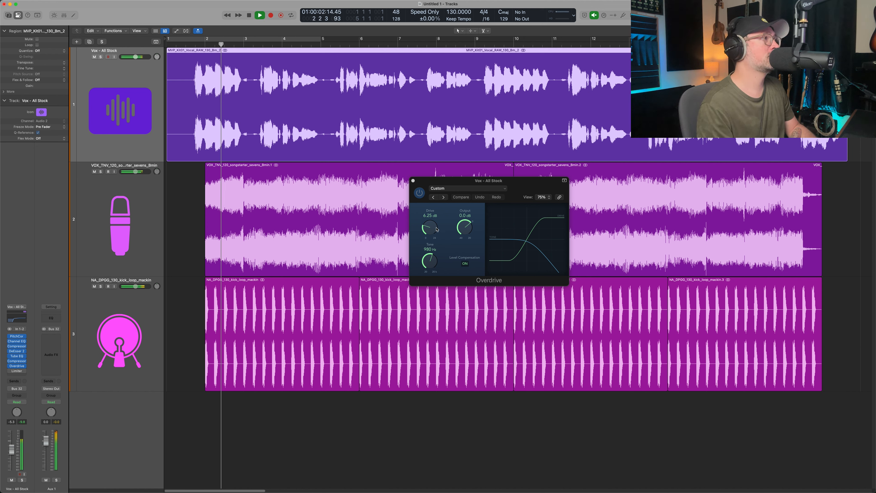
pyautogui.moveTo(428, 268); pyautogui.dragTo(436, 243)
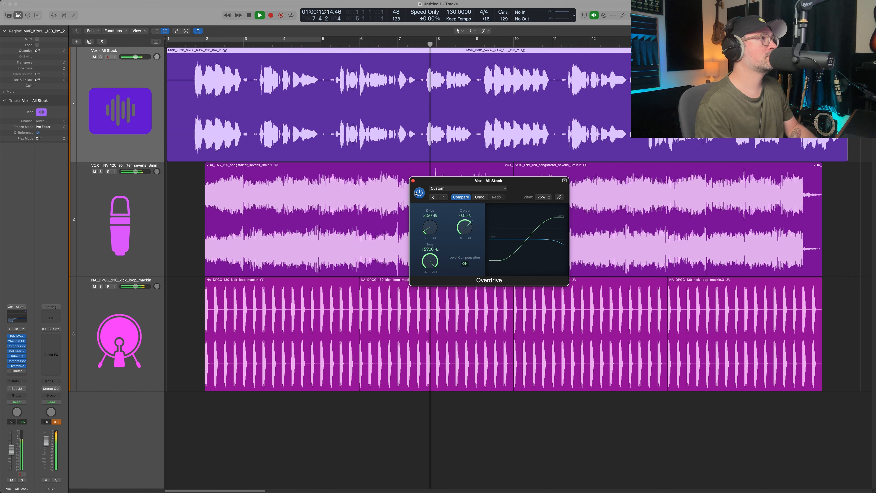
# Compare the vocal with Overdrive bypassed and re-enabled during playback, then stop.
pyautogui.click(419, 193)
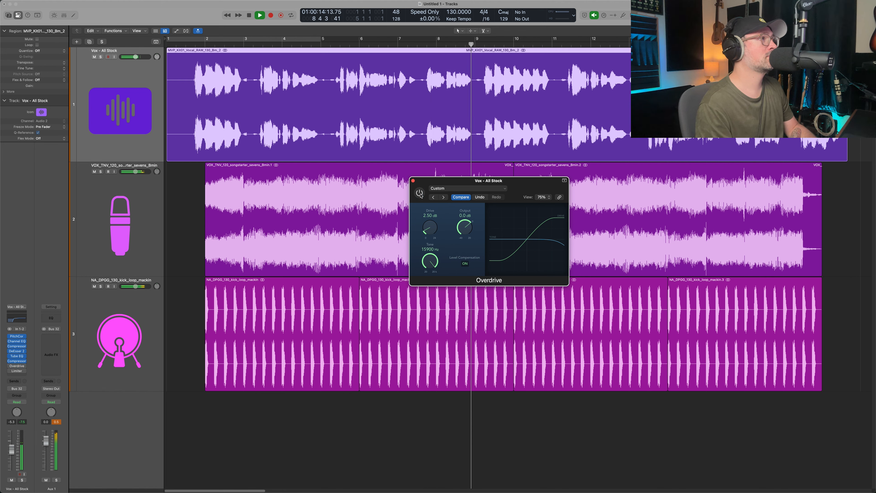
pyautogui.click(419, 193)
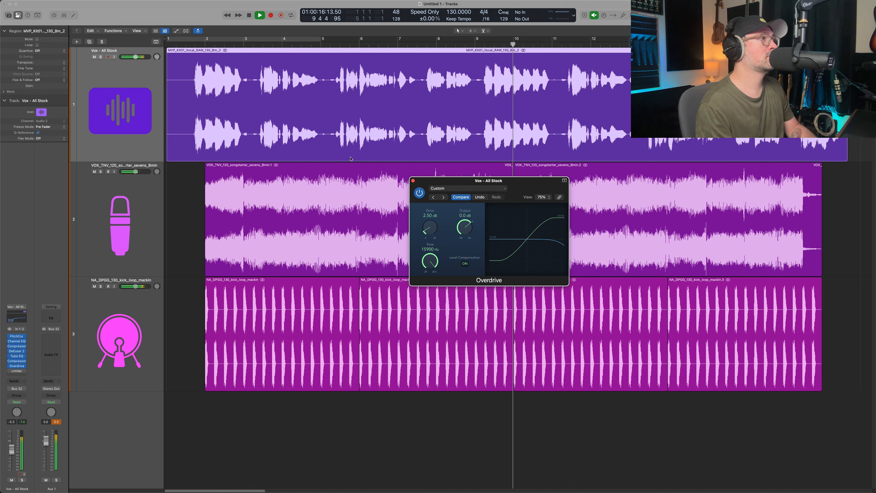
pyautogui.press('space')
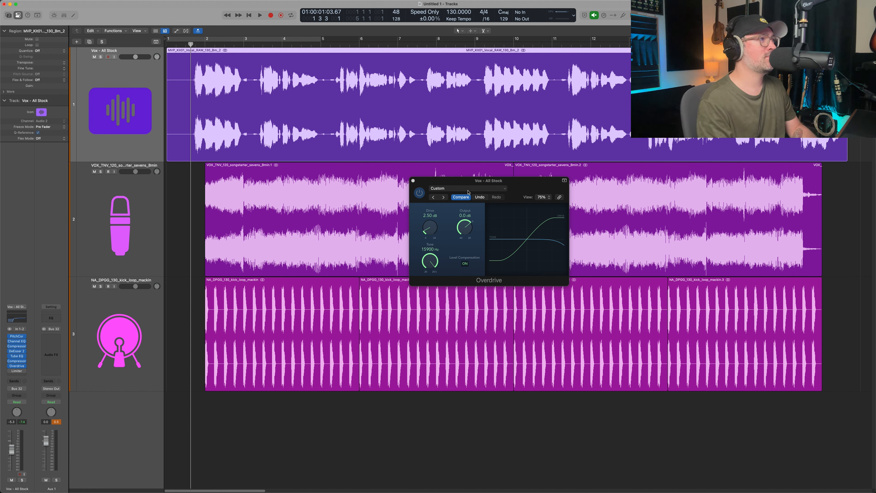
# Set the Overdrive output to -2.5 dB while all tracks play from bar 1.
pyautogui.moveTo(525, 189); pyautogui.dragTo(532, 207)
pyautogui.press('space')
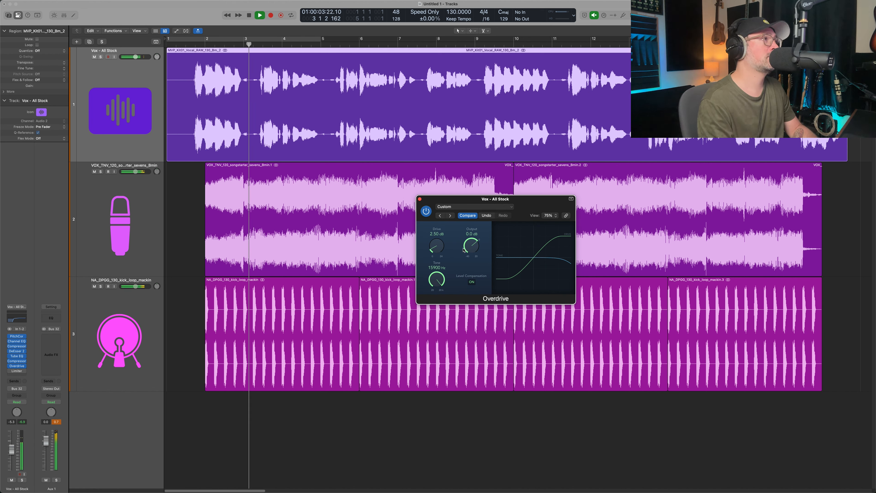
pyautogui.moveTo(471, 248); pyautogui.dragTo(472, 252)
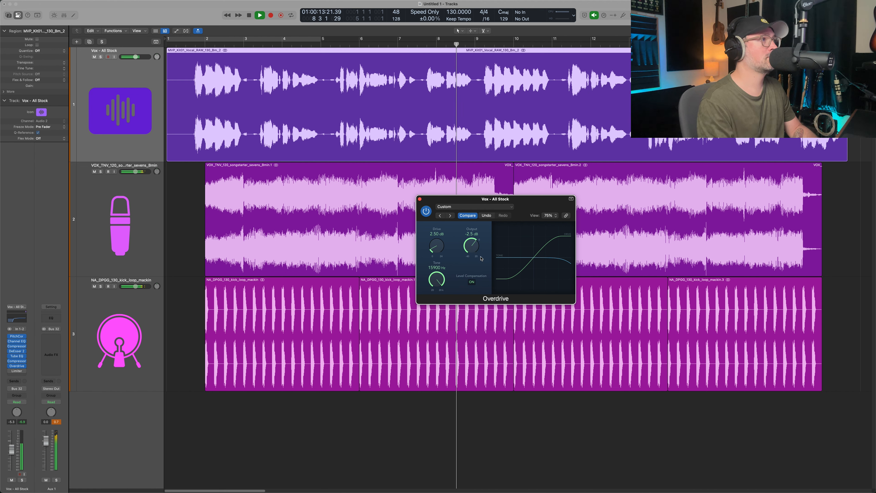
# Stop playback, close Overdrive and bring up the vocal track's Limiter.
pyautogui.press('space')
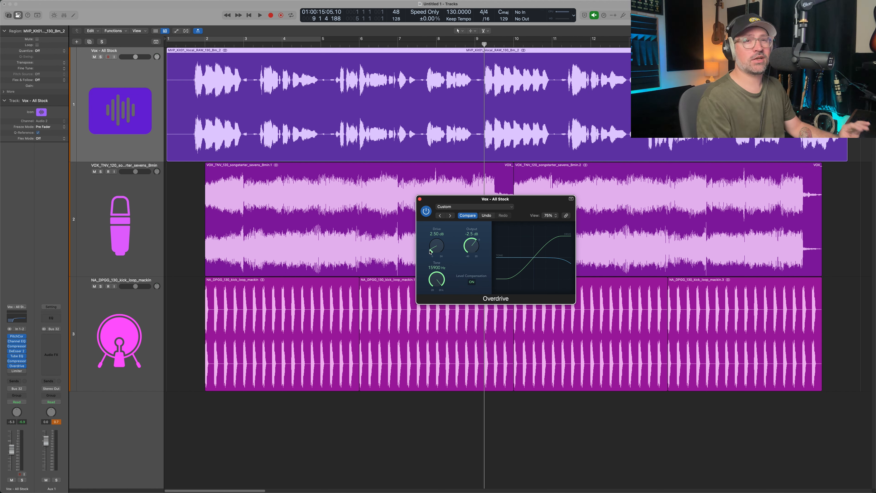
pyautogui.click(420, 199)
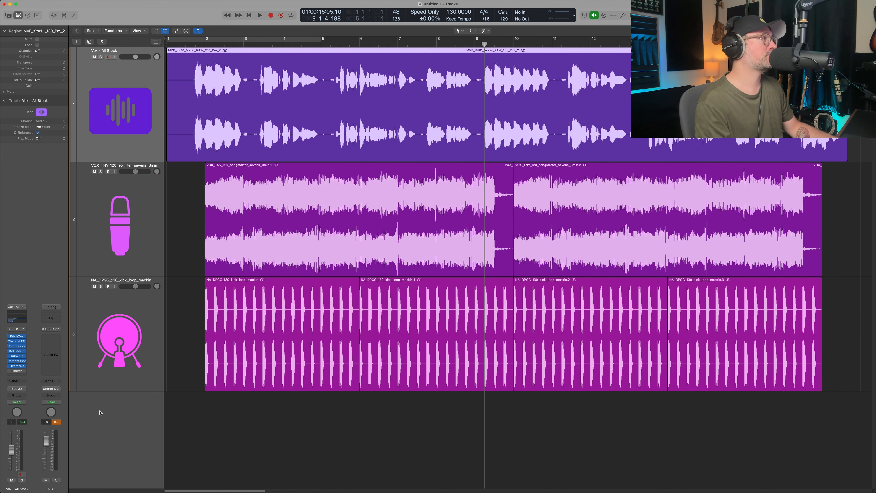
pyautogui.click(17, 370)
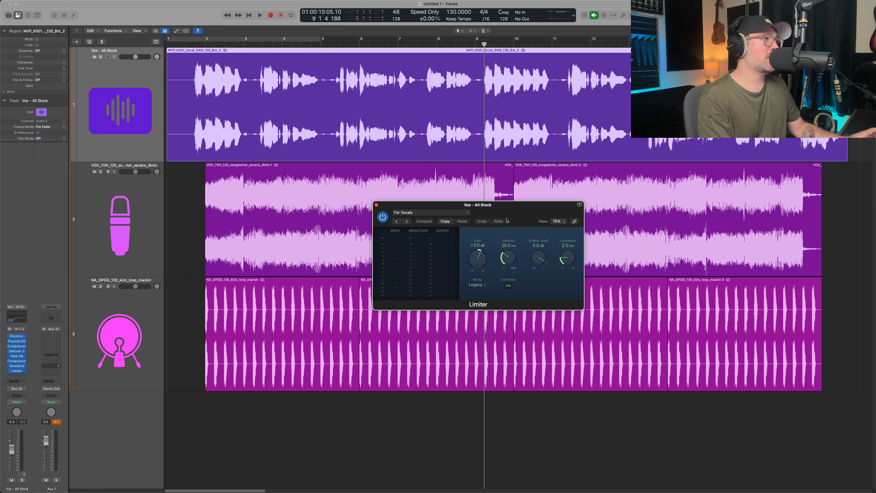
pyautogui.moveTo(508, 215); pyautogui.dragTo(515, 242)
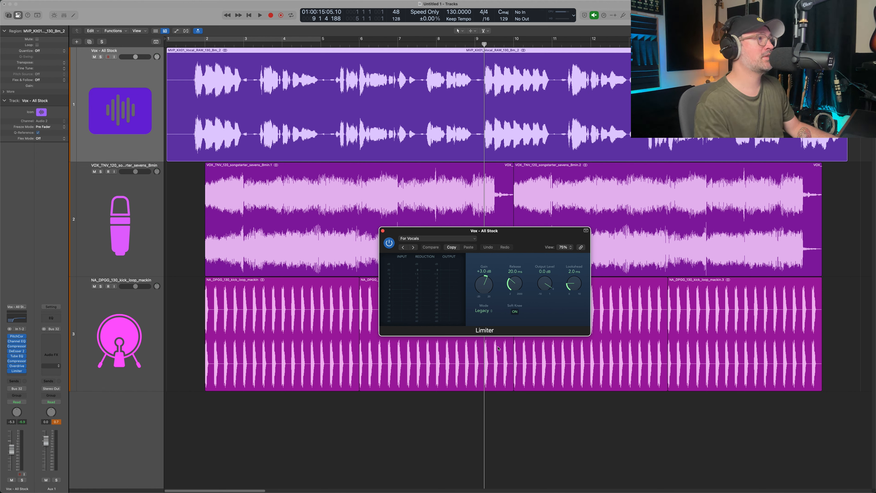
# Try the Limiter with 0.0 dB gain and a 16.0 ms release while playing all tracks from bar 1.
pyautogui.click(190, 45)
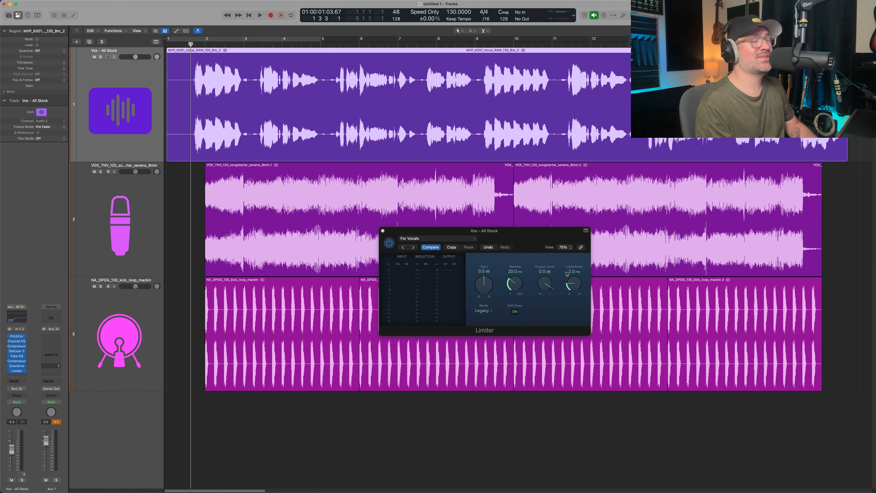
pyautogui.press('space')
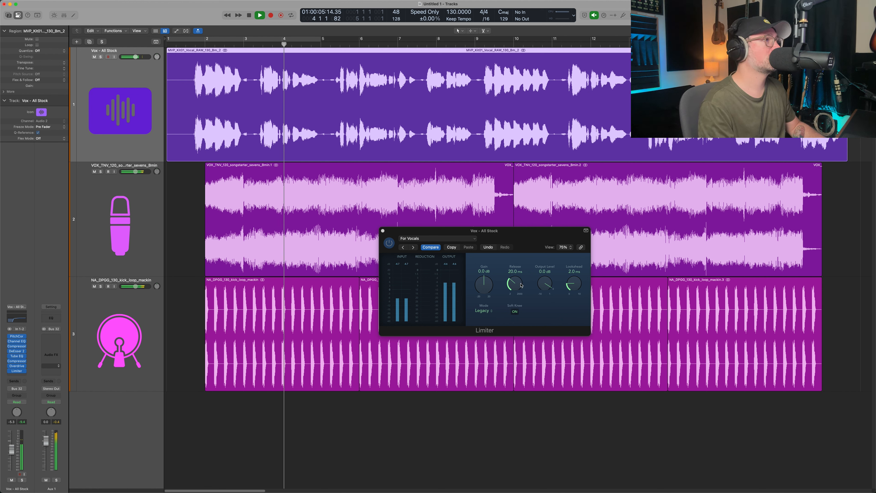
pyautogui.moveTo(519, 285); pyautogui.dragTo(519, 288)
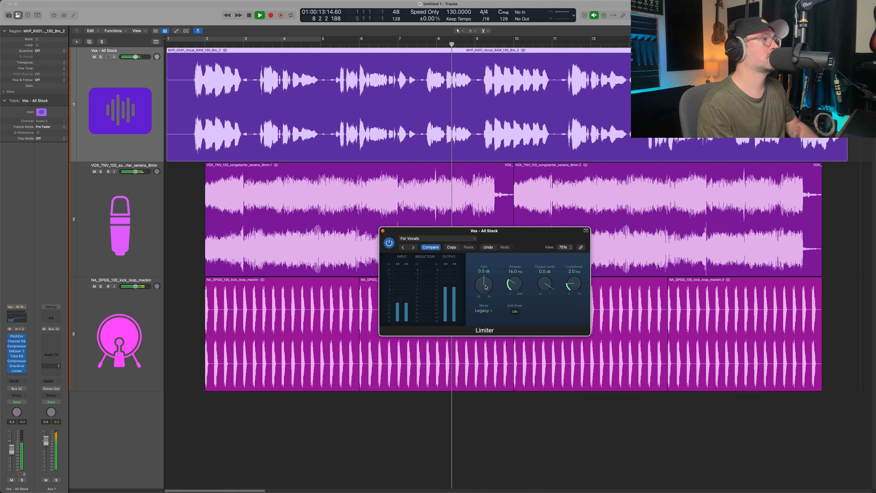
pyautogui.press('space')
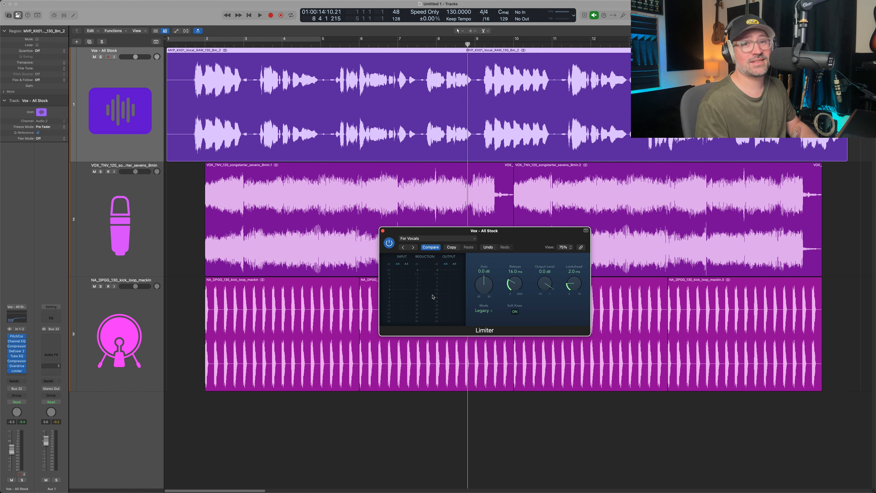
# Remove the Limiter from the end of the vocal's plug-in chain.
pyautogui.click(23, 371)
pyautogui.click(37, 343)
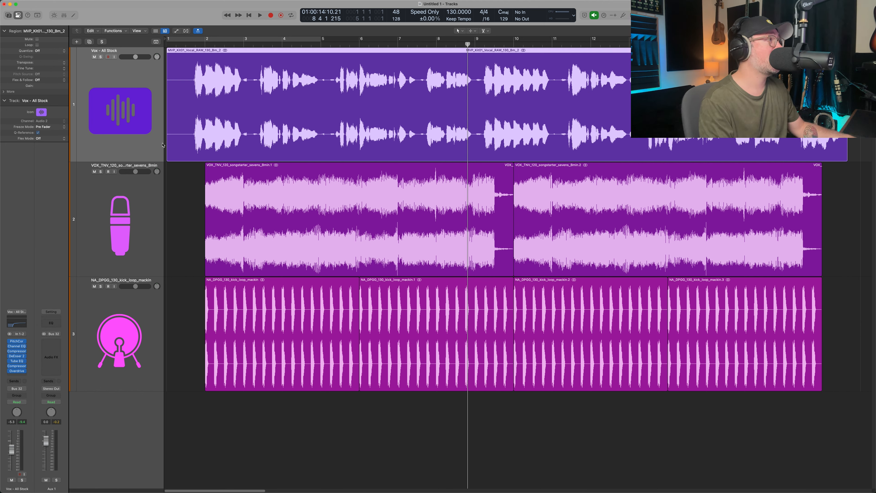
# Compare the vocal in the full mix with every plug-in bypassed and re-enabled, playing from bar 1.
pyautogui.click(193, 44)
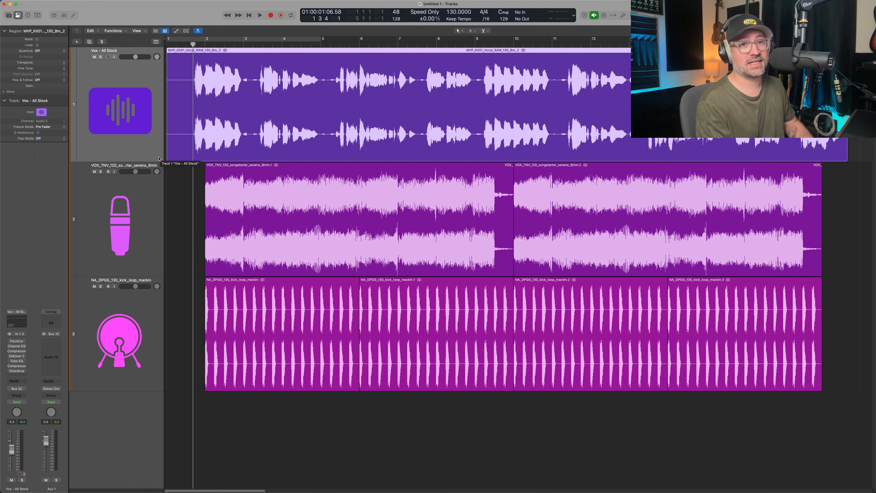
pyautogui.press('space')
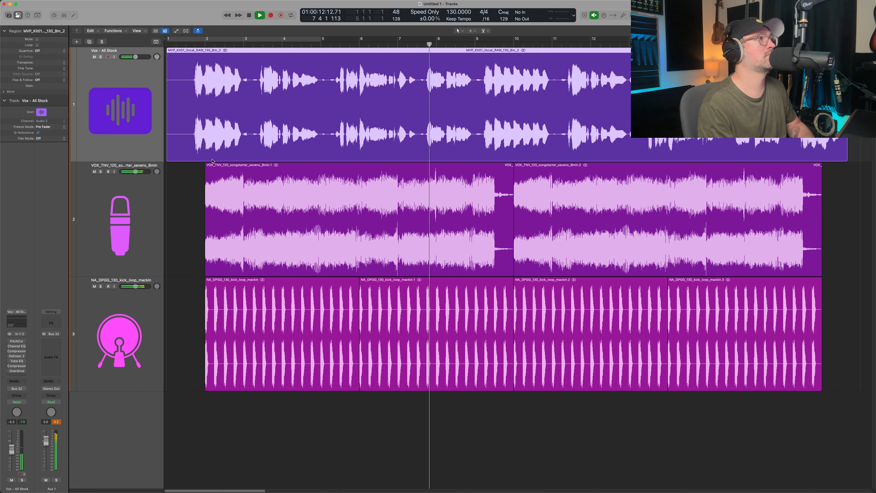
pyautogui.press('space')
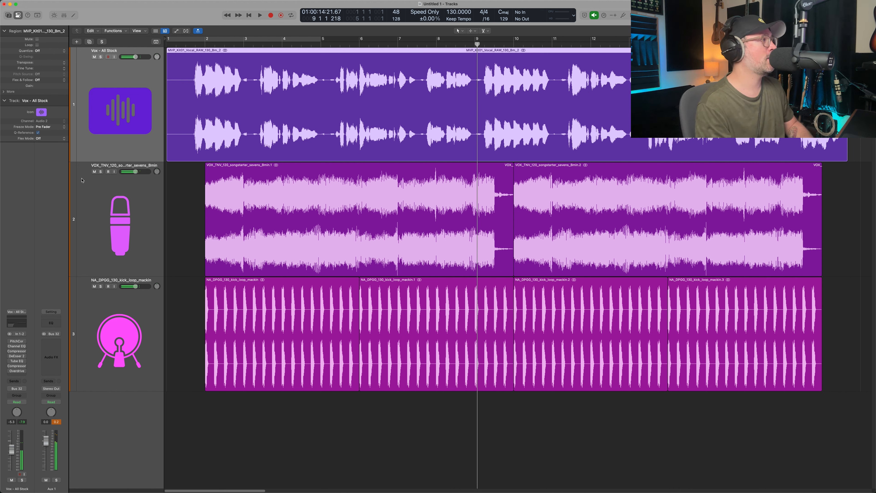
pyautogui.click(9, 345)
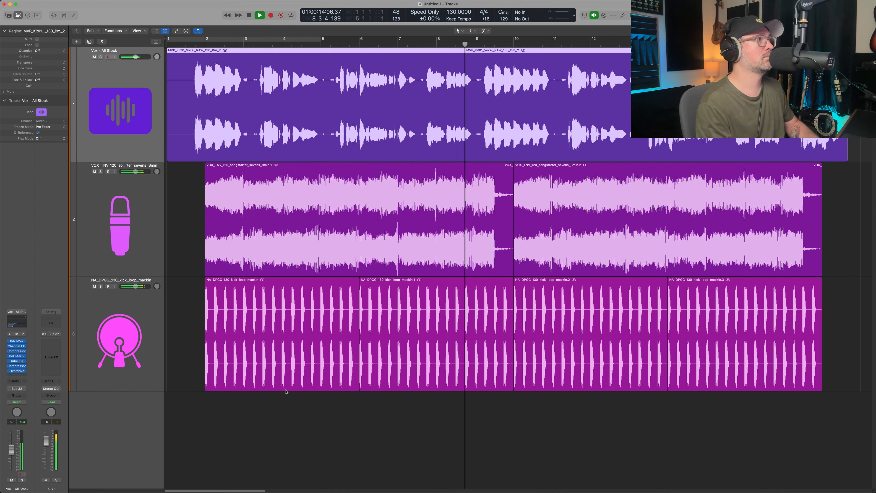
pyautogui.press('space')
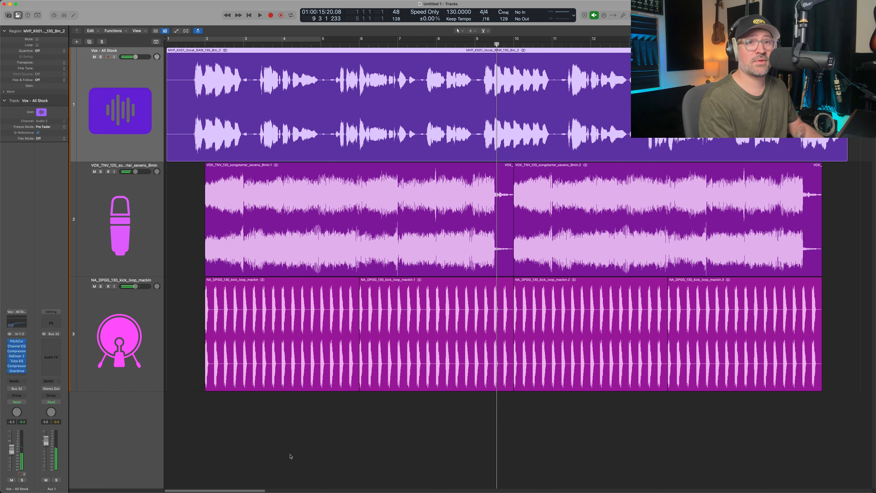